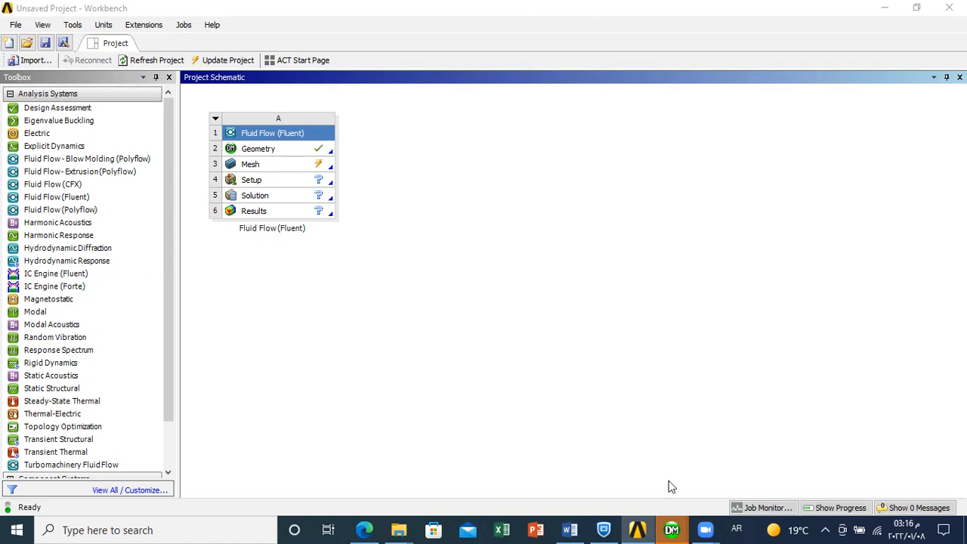
- Switch to the Meshing window of the Fluid Flow (Fluent) system and view the room model's walls and openings from different sides
{"action": "mouse_move", "coordinate": [672, 530]}
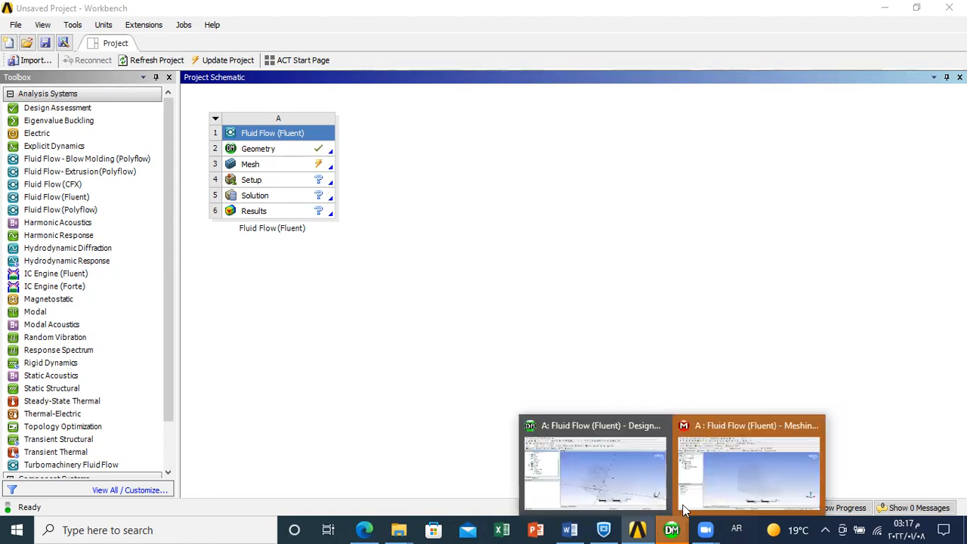
{"action": "left_click", "coordinate": [739, 460]}
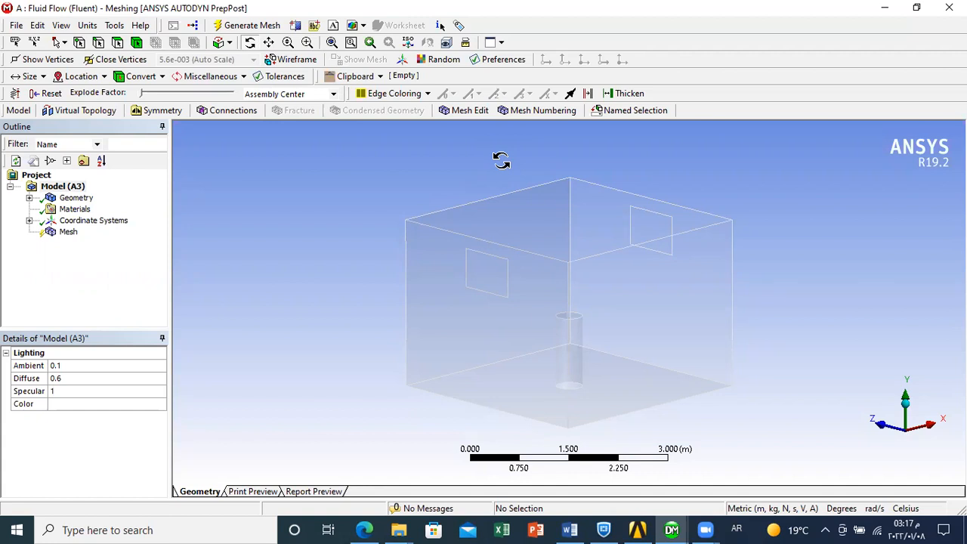
{"action": "left_click_drag", "start_coordinate": [541, 255], "coordinate": [396, 263]}
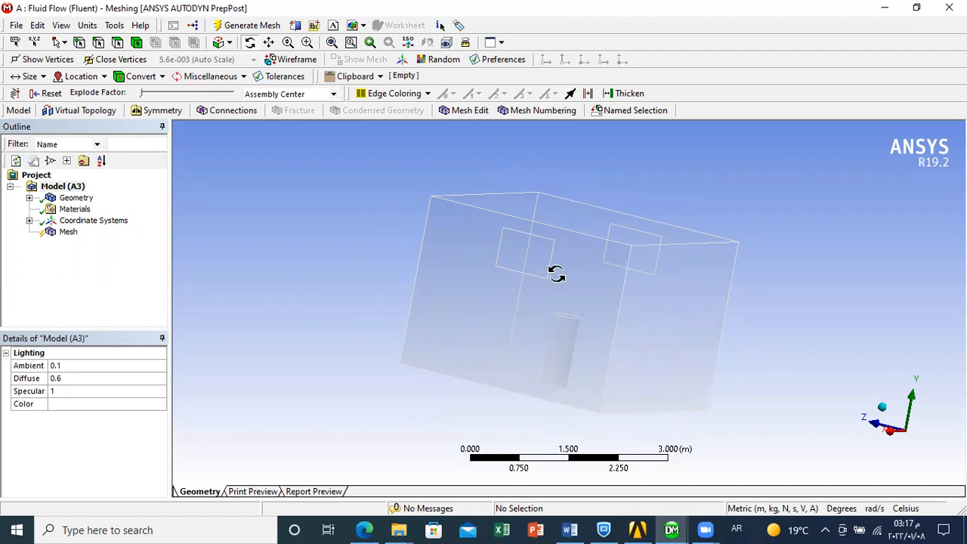
{"action": "left_click_drag", "start_coordinate": [504, 308], "coordinate": [431, 308]}
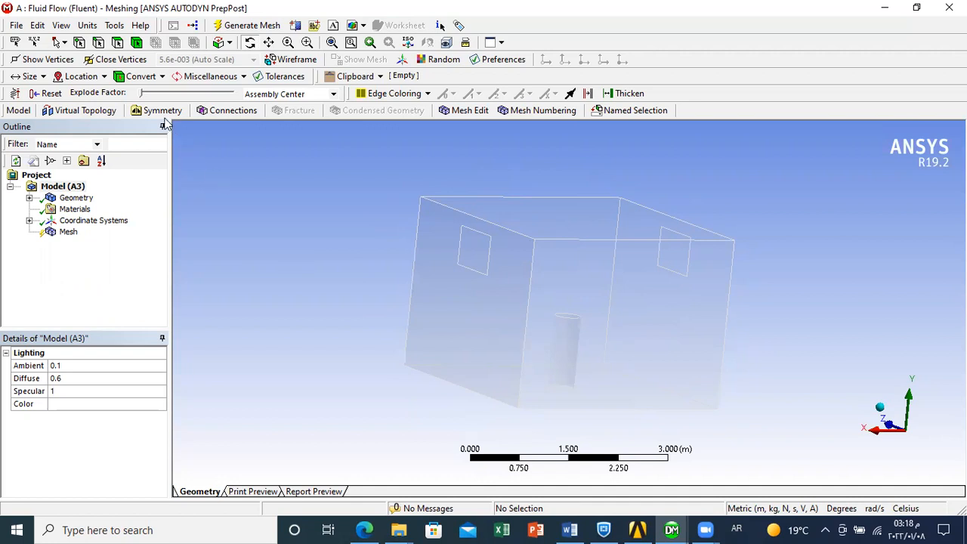
- Create a named selection called Wall 1 from a single side wall face that has a window opening
{"action": "left_click", "coordinate": [118, 44]}
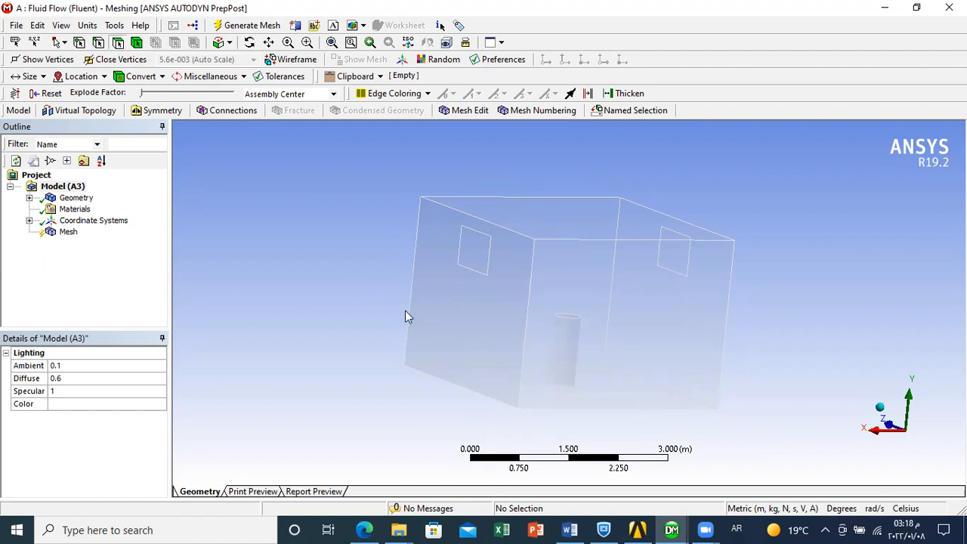
{"action": "left_click", "coordinate": [471, 326]}
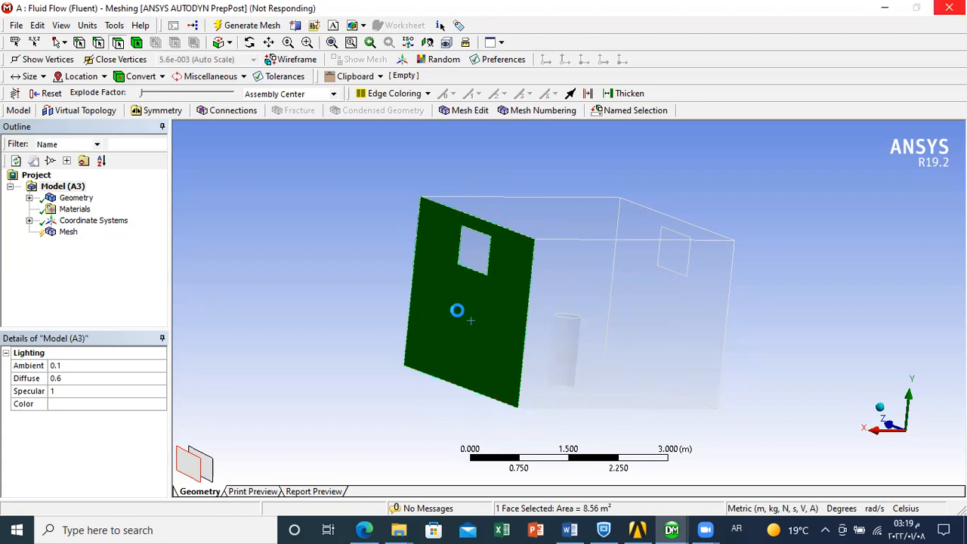
{"action": "right_click", "coordinate": [458, 315]}
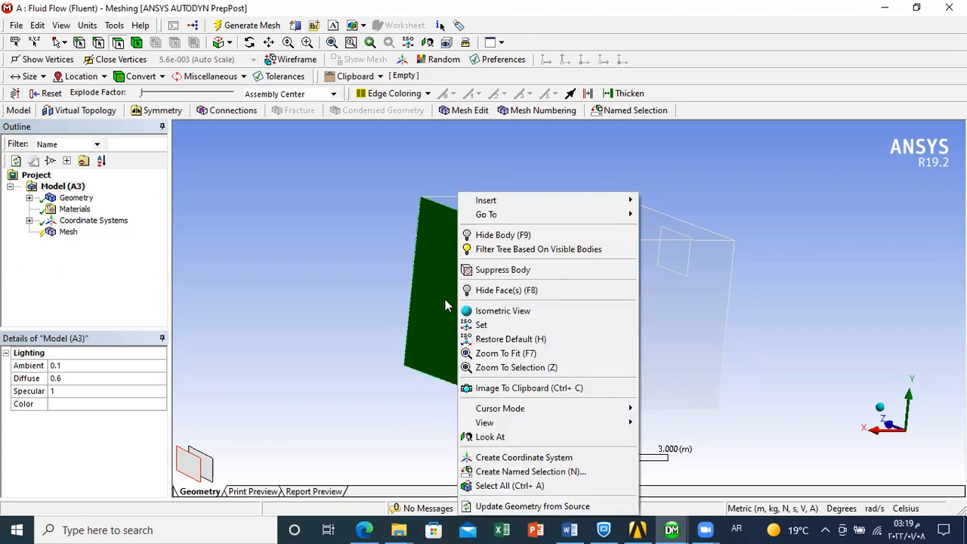
{"action": "left_click", "coordinate": [525, 472]}
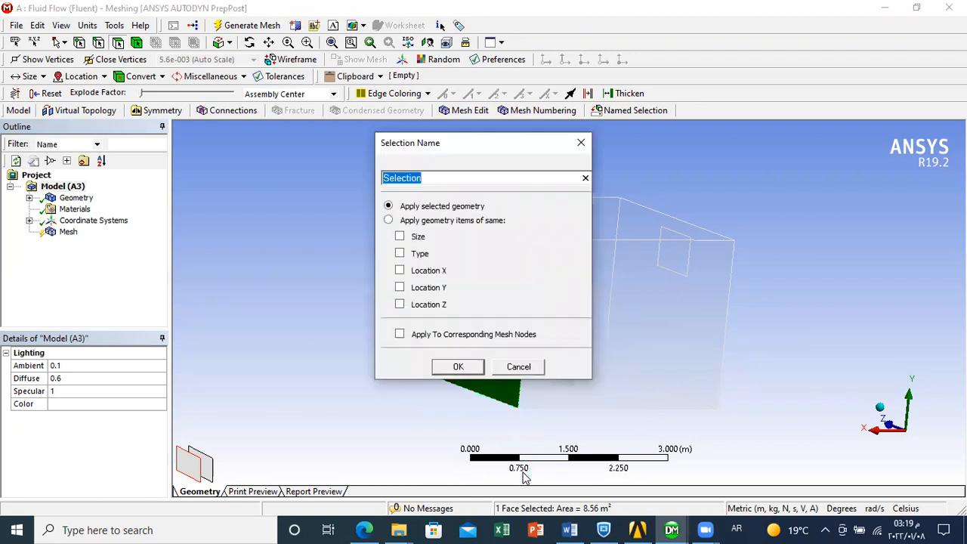
{"action": "key", "text": "BackSpace"}
{"action": "type", "text": "م"}
{"action": "key", "text": "BackSpace"}
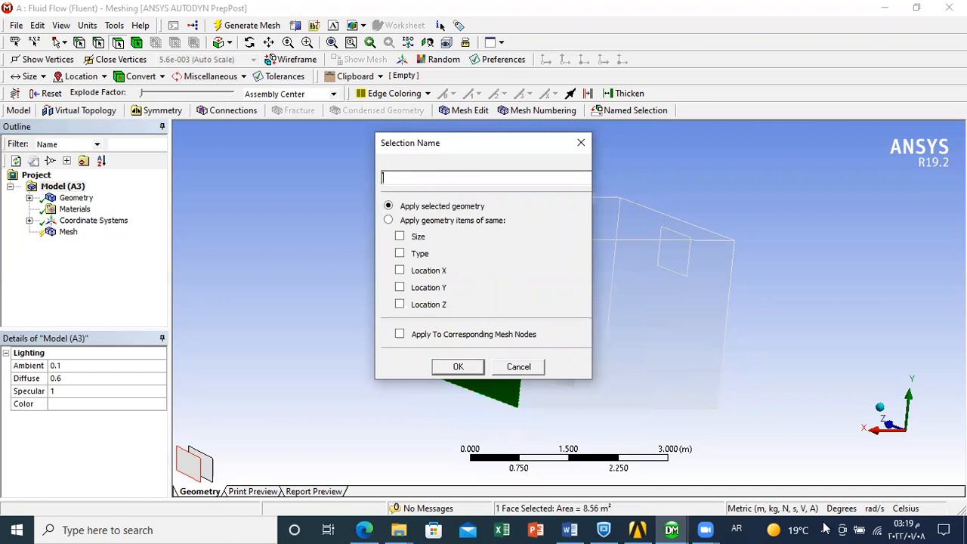
{"action": "left_click", "coordinate": [737, 528]}
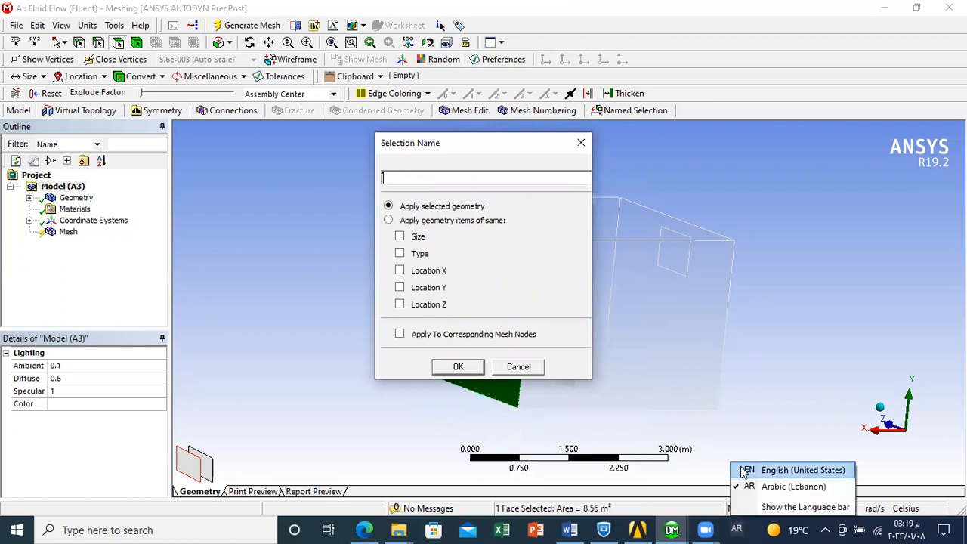
{"action": "left_click", "coordinate": [786, 470]}
{"action": "type", "text": "Wall 1"}
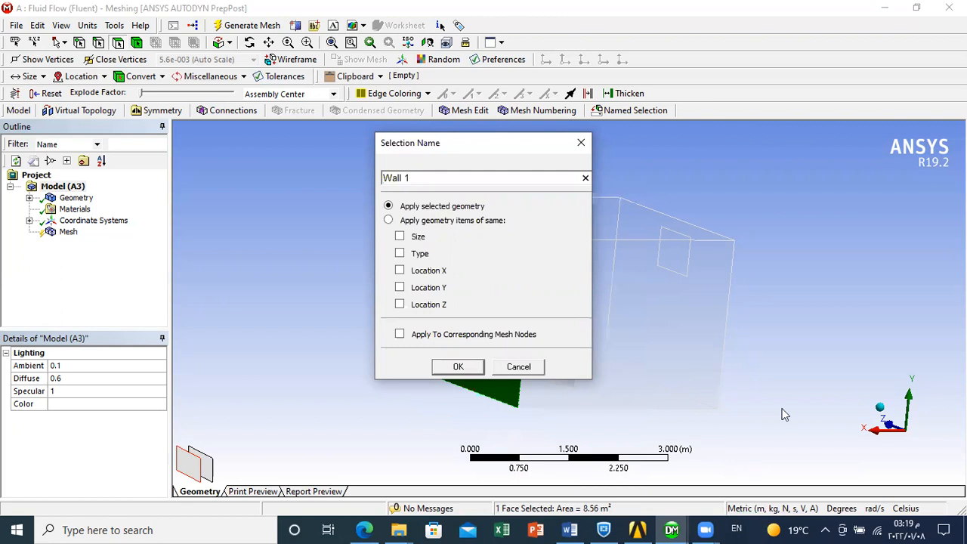
{"action": "left_click", "coordinate": [460, 367]}
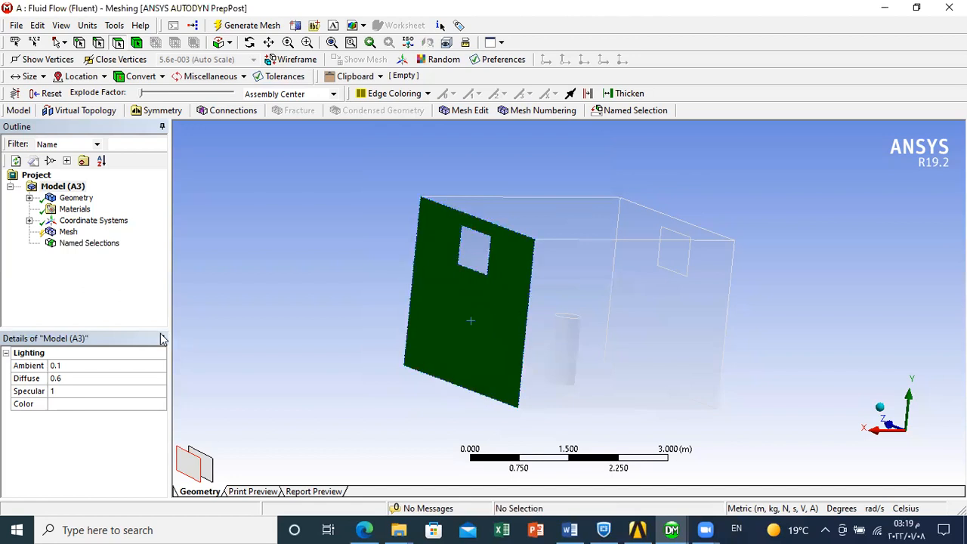
- Check the Wall 1 entry under the named selections and delete it from the model
{"action": "left_click", "coordinate": [99, 242]}
{"action": "left_click", "coordinate": [29, 244]}
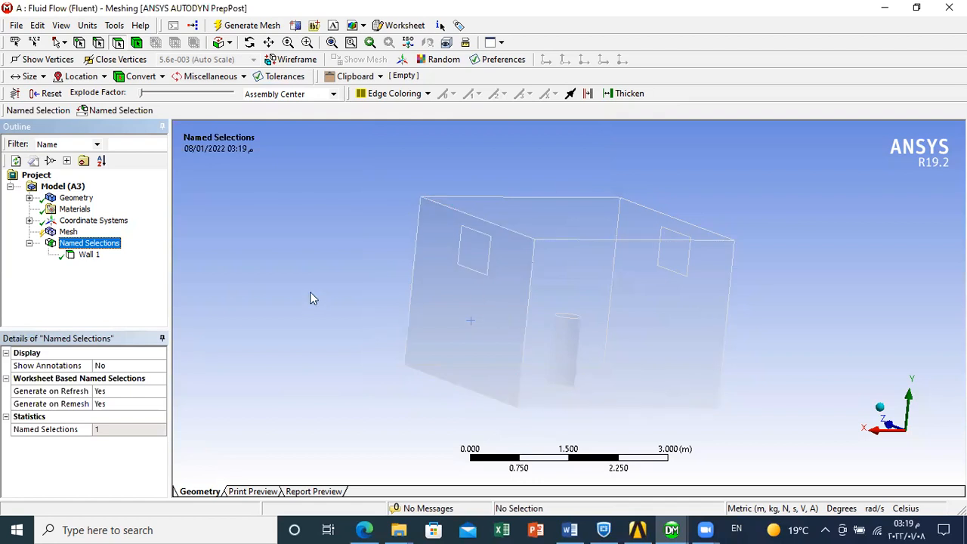
{"action": "left_click", "coordinate": [89, 255]}
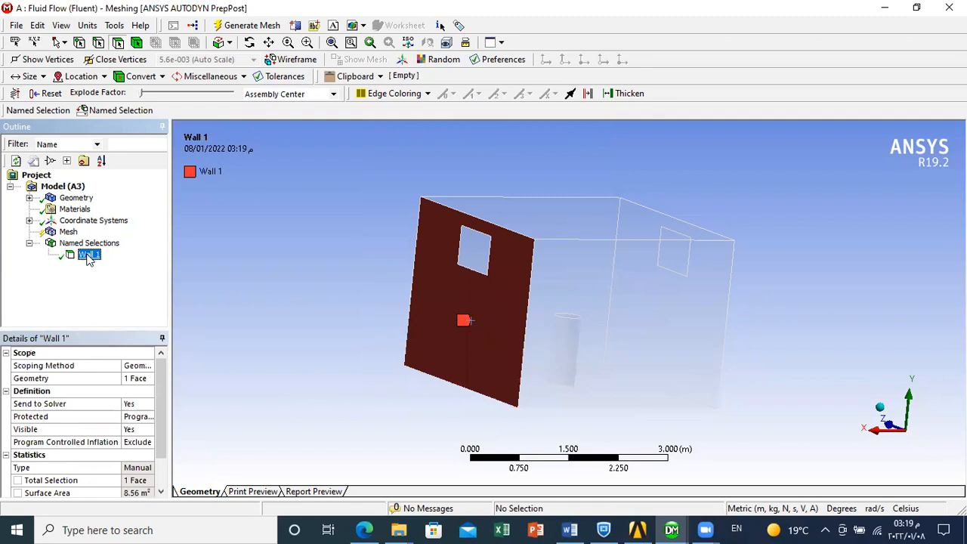
{"action": "right_click", "coordinate": [90, 257]}
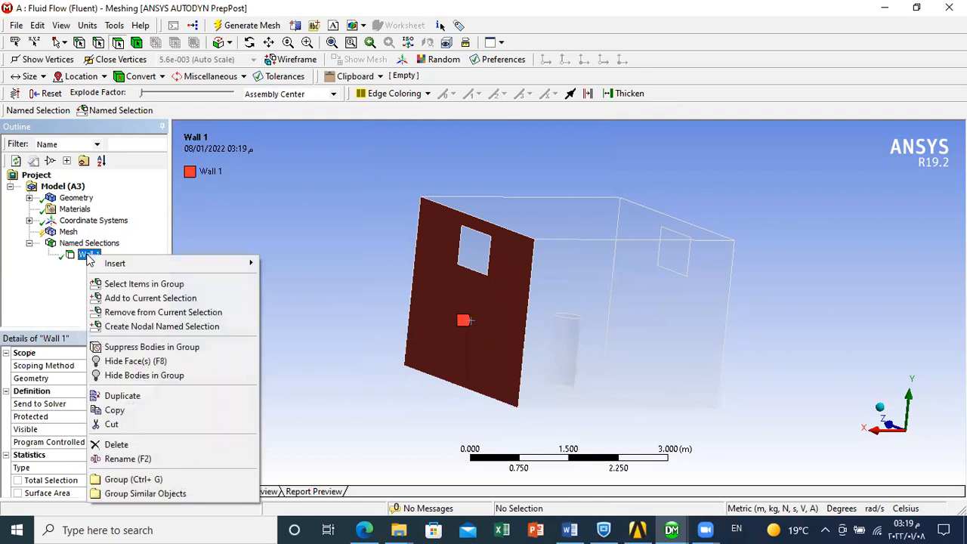
{"action": "left_click", "coordinate": [118, 445]}
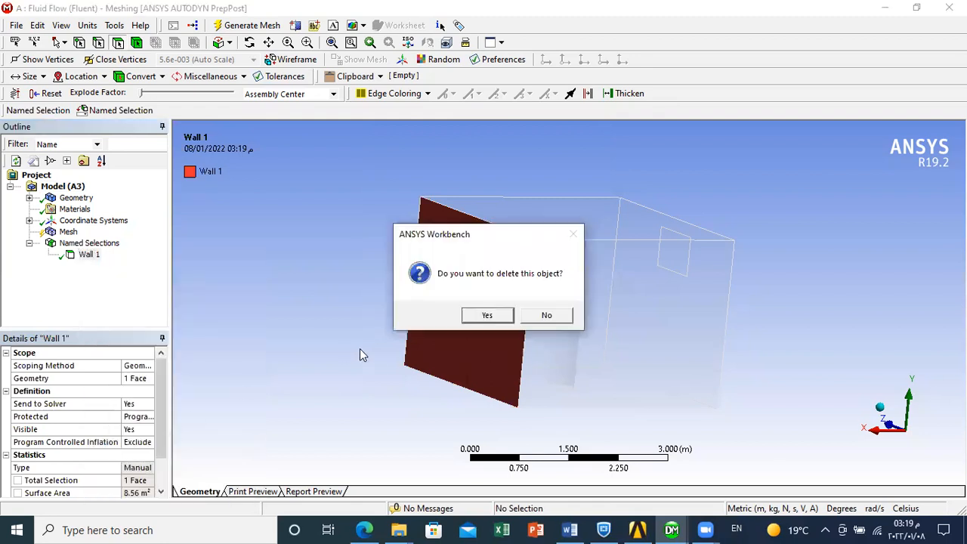
{"action": "left_click", "coordinate": [491, 319]}
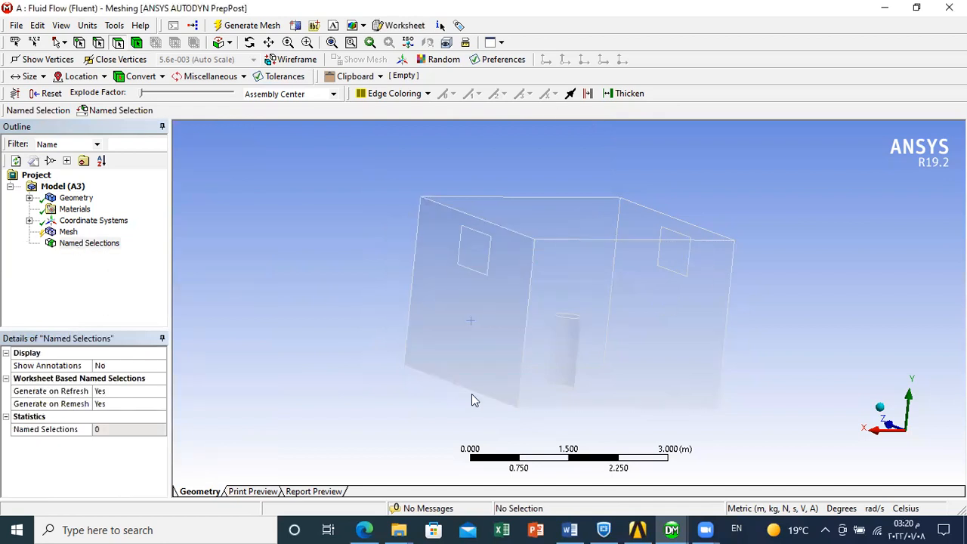
{"action": "left_click", "coordinate": [489, 314]}
{"action": "left_click", "coordinate": [610, 330], "text": "ctrl"}
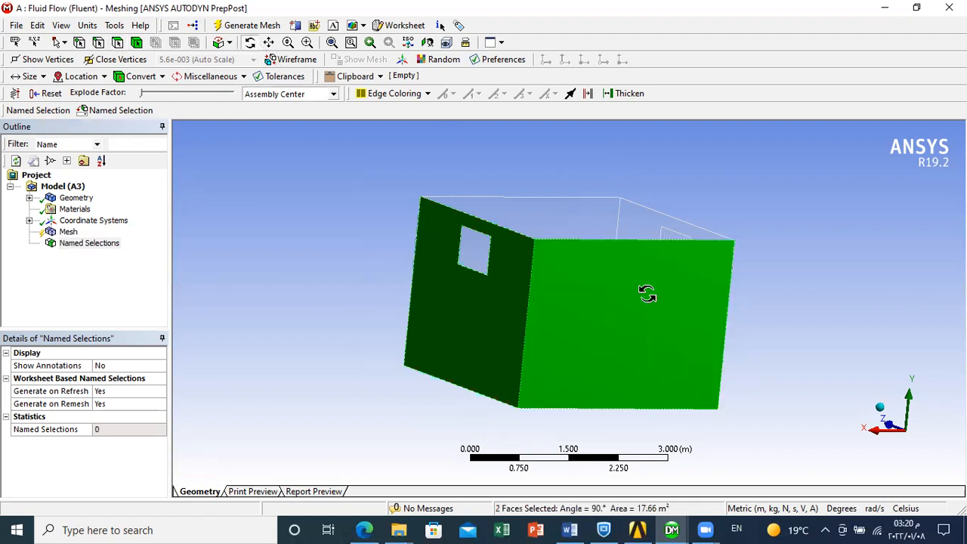
{"action": "left_click_drag", "start_coordinate": [657, 297], "coordinate": [576, 304]}
{"action": "left_click_drag", "start_coordinate": [456, 277], "coordinate": [501, 290]}
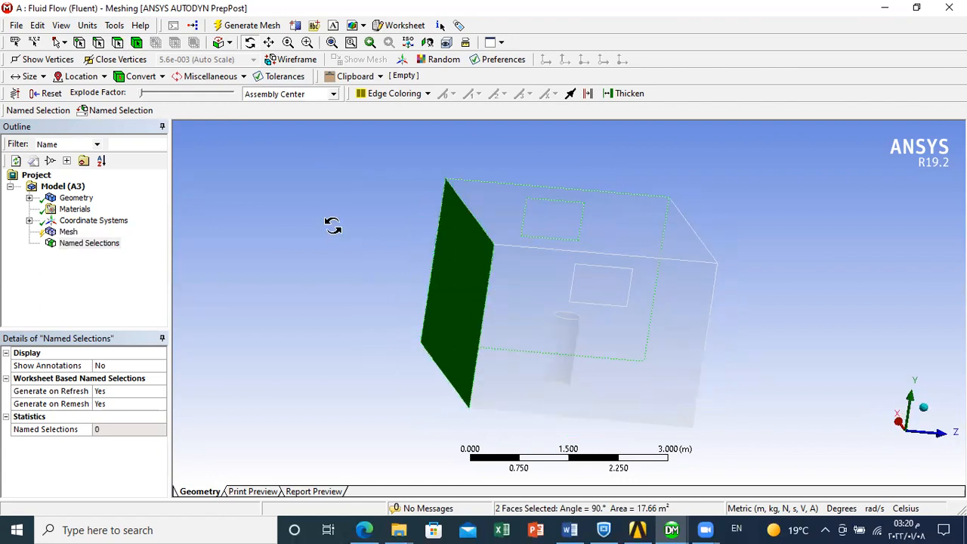
{"action": "left_click", "coordinate": [118, 43]}
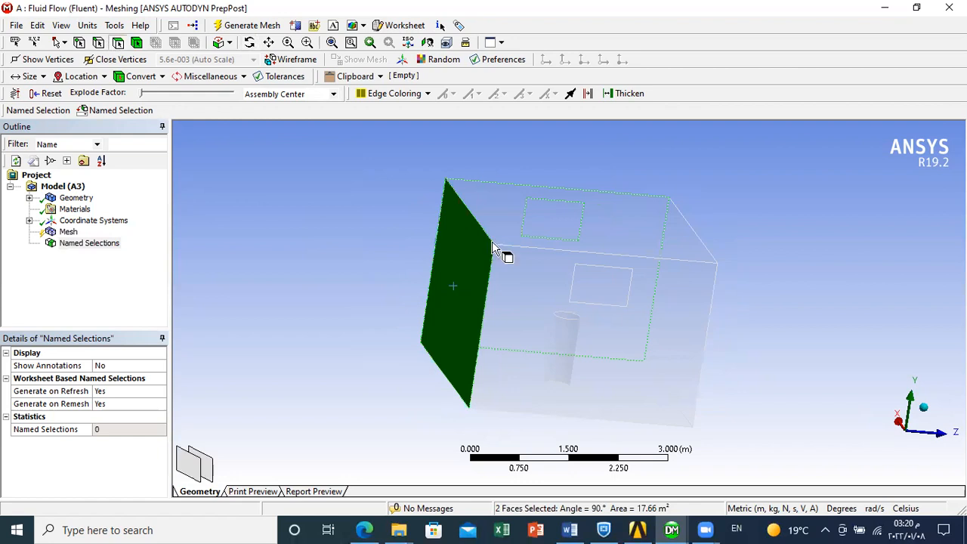
- Select all four side wall faces of the room together, including the two walls with window openings
{"action": "left_click", "coordinate": [557, 305]}
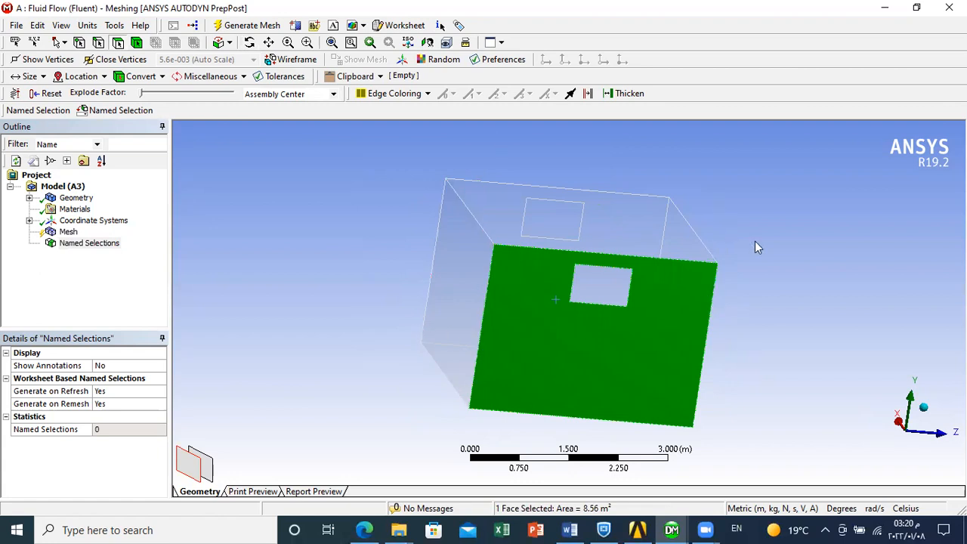
{"action": "left_click", "coordinate": [447, 313], "text": "ctrl"}
{"action": "left_click", "coordinate": [249, 42]}
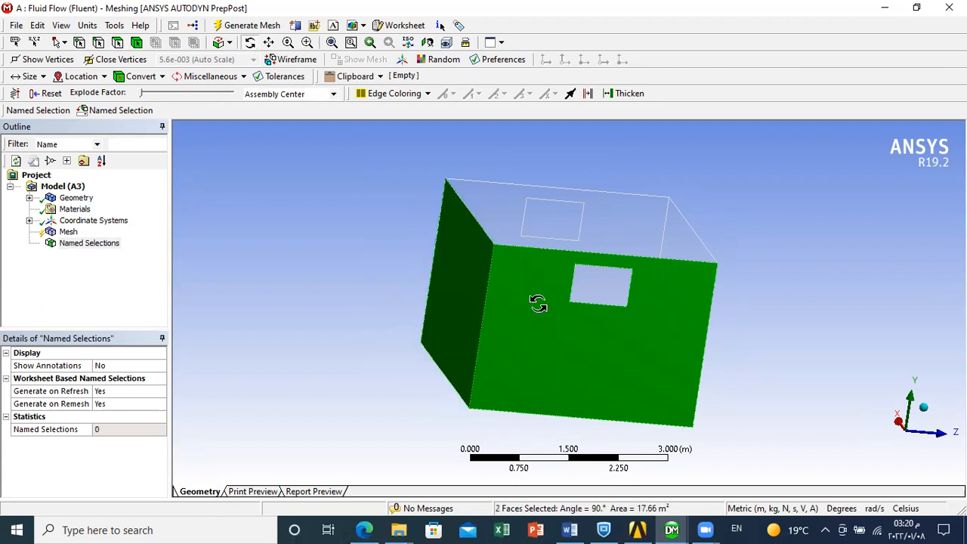
{"action": "left_click_drag", "start_coordinate": [430, 292], "coordinate": [188, 144]}
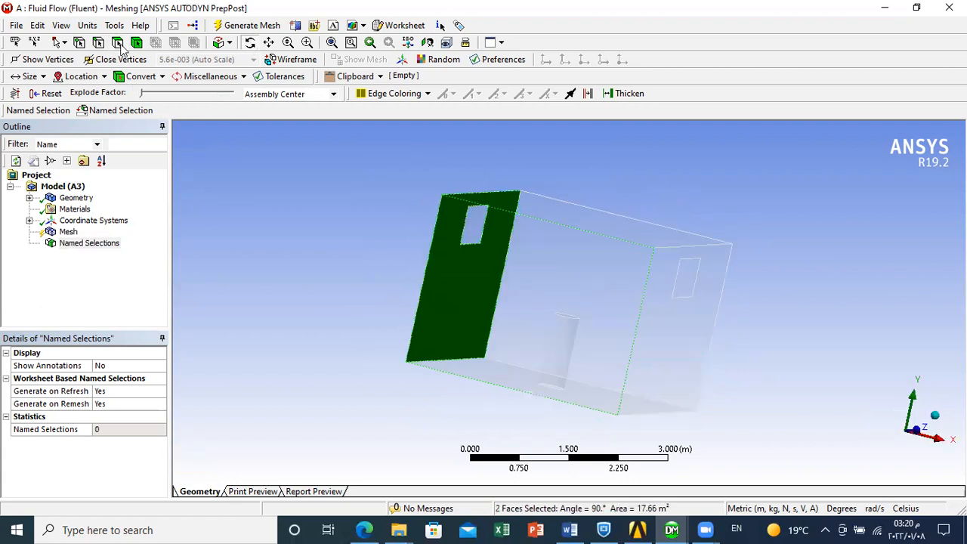
{"action": "left_click", "coordinate": [589, 295], "text": "ctrl"}
{"action": "left_click", "coordinate": [249, 42]}
{"action": "left_click_drag", "start_coordinate": [508, 274], "coordinate": [399, 261]}
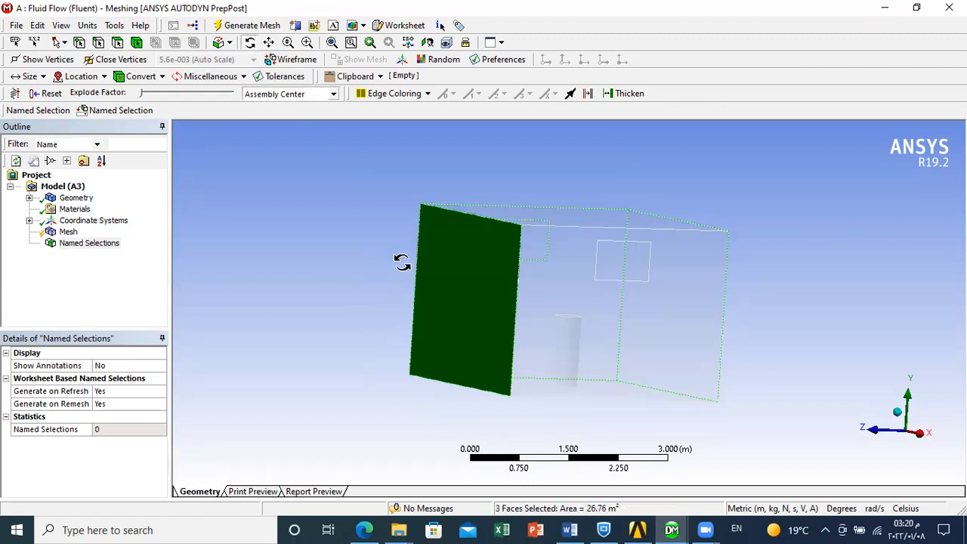
{"action": "left_click", "coordinate": [120, 43]}
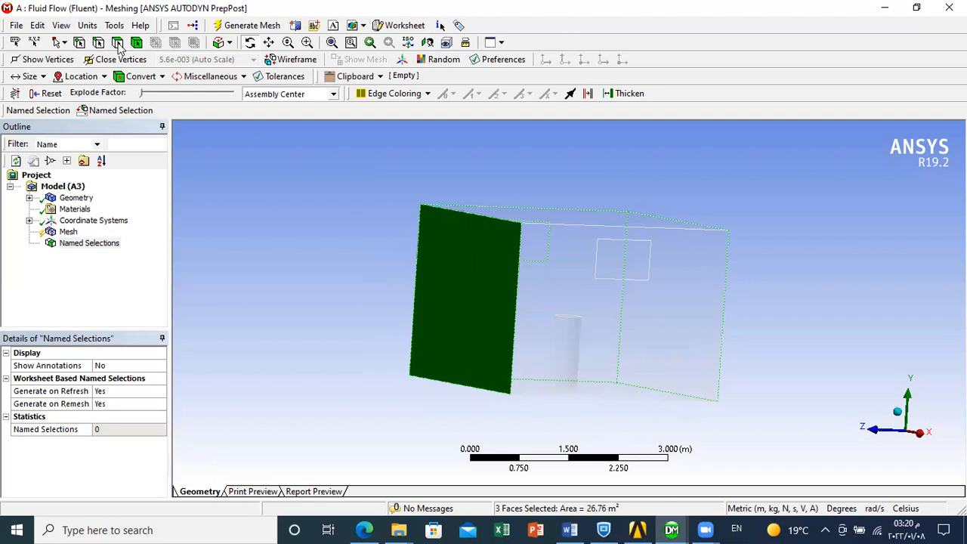
{"action": "left_click", "coordinate": [616, 333], "text": "ctrl"}
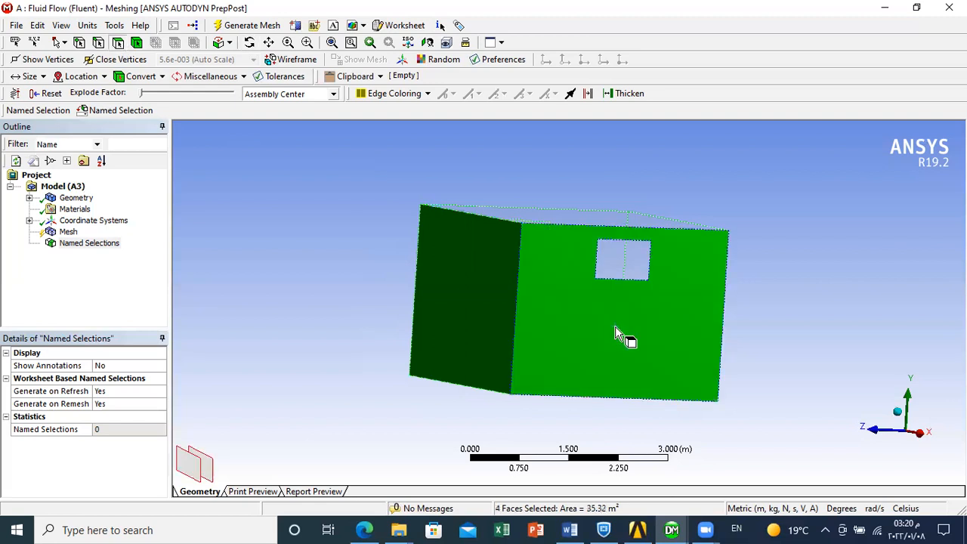
- Create a named selection called Walls from the four selected side faces and display it on the model
{"action": "right_click", "coordinate": [650, 307]}
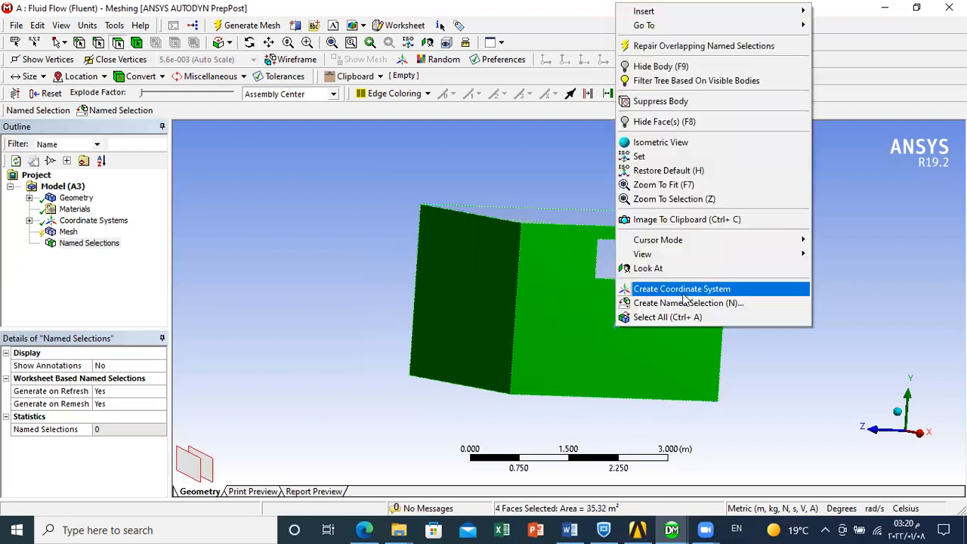
{"action": "left_click", "coordinate": [684, 304]}
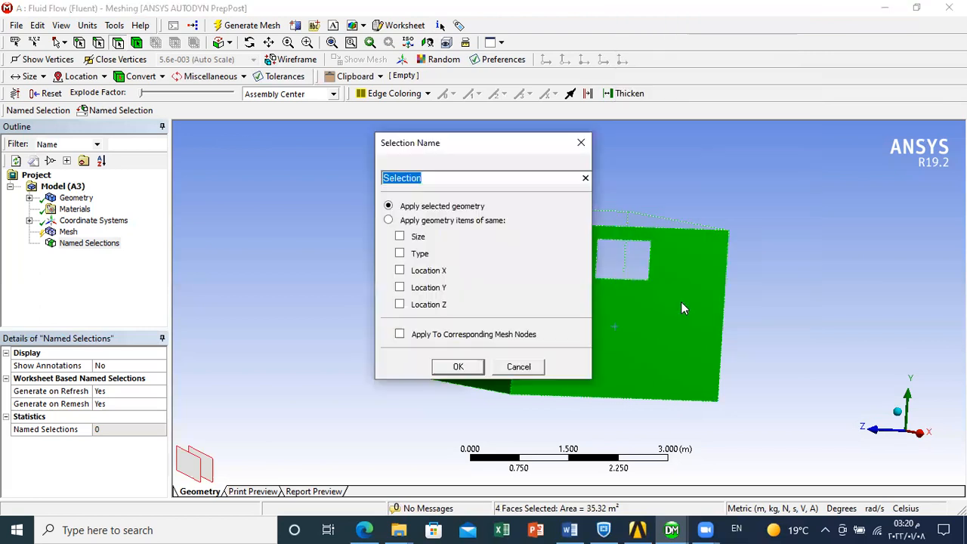
{"action": "key", "text": "BackSpace"}
{"action": "type", "text": "Walls"}
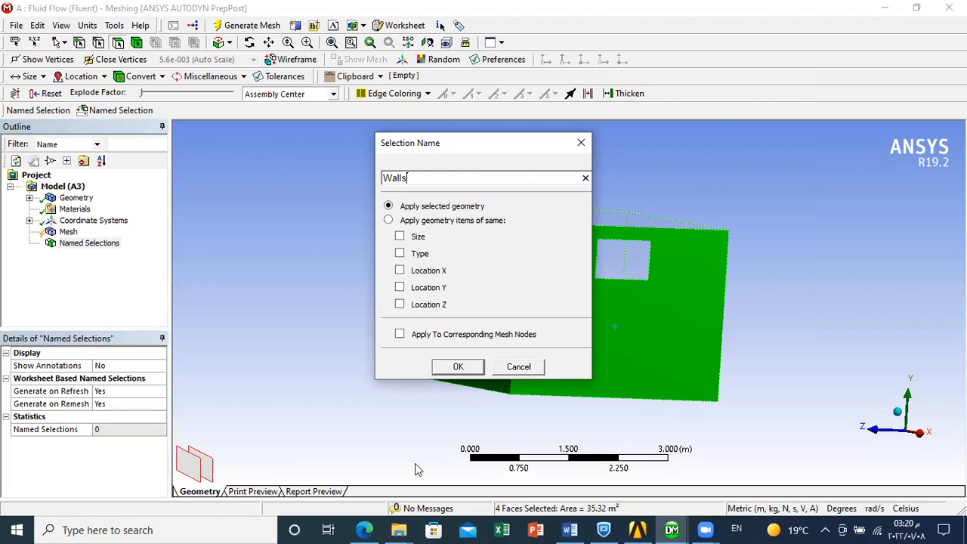
{"action": "left_click", "coordinate": [458, 367]}
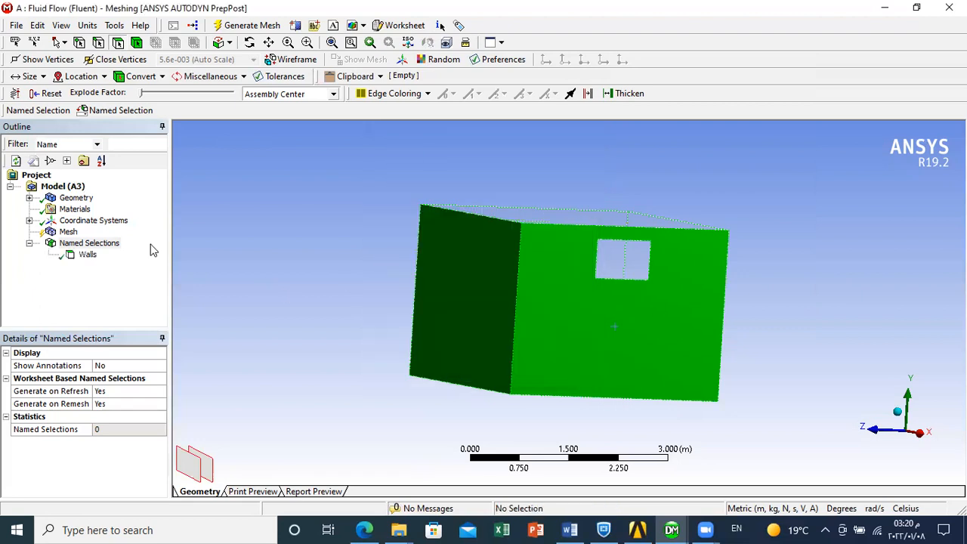
{"action": "left_click", "coordinate": [88, 255]}
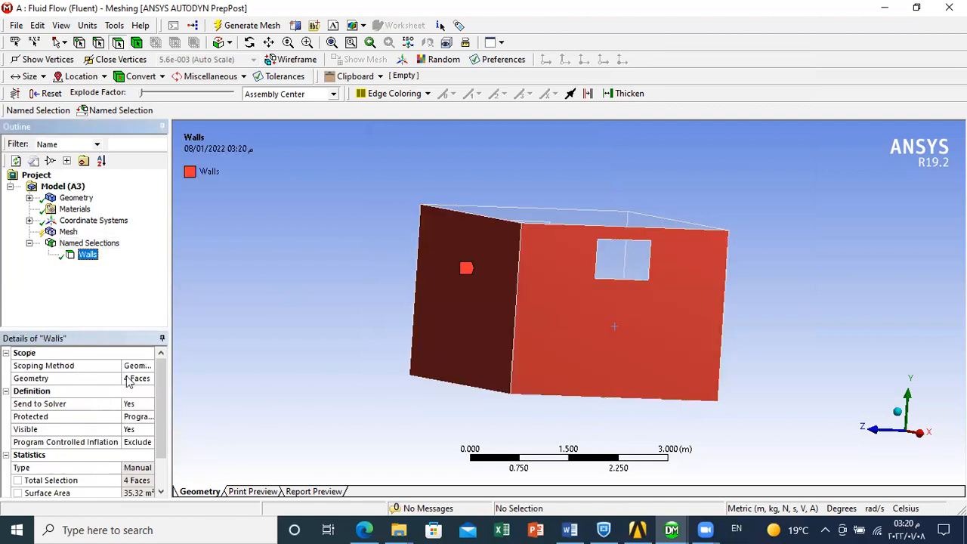
- Create a named selection called Ceiling from the room's top face
{"action": "left_click", "coordinate": [251, 43]}
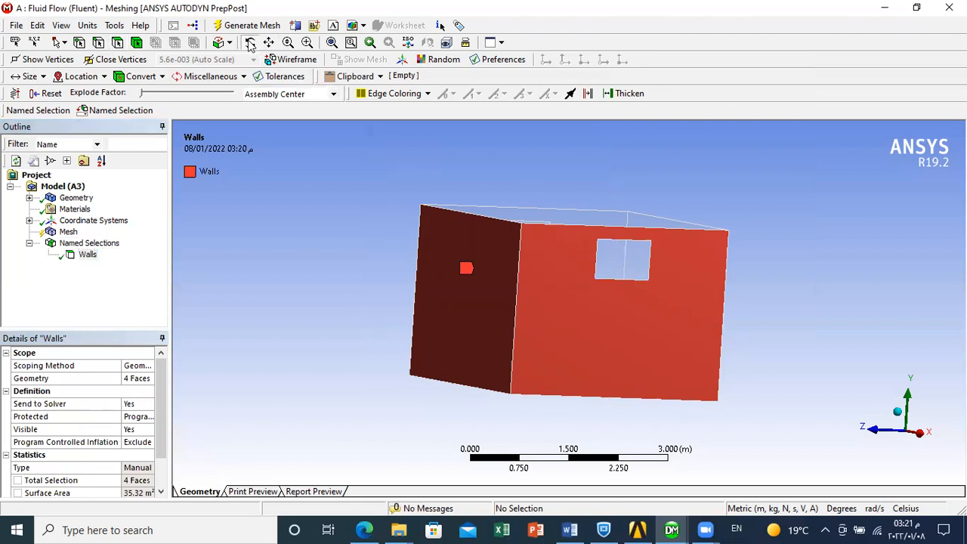
{"action": "left_click_drag", "start_coordinate": [630, 310], "coordinate": [421, 286]}
{"action": "left_click_drag", "start_coordinate": [524, 336], "coordinate": [284, 217]}
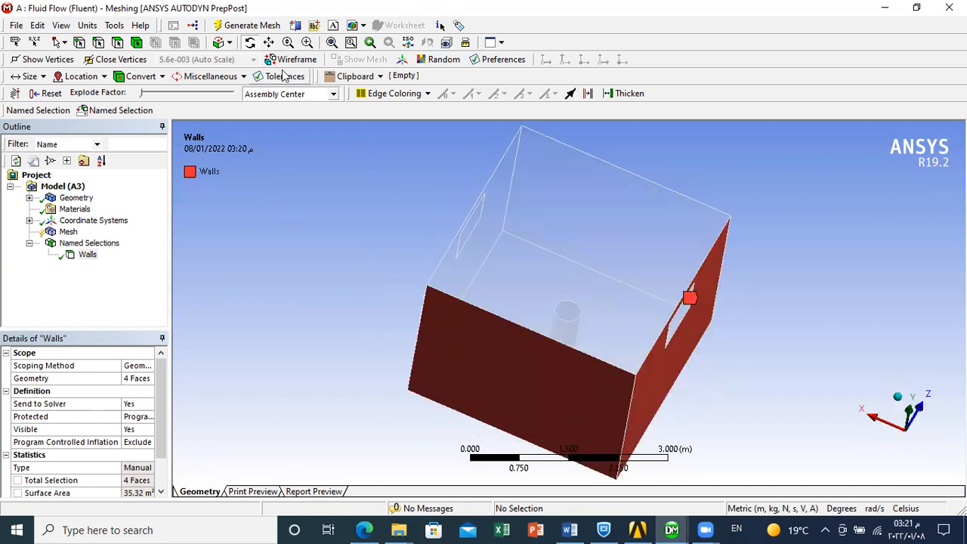
{"action": "left_click", "coordinate": [119, 43]}
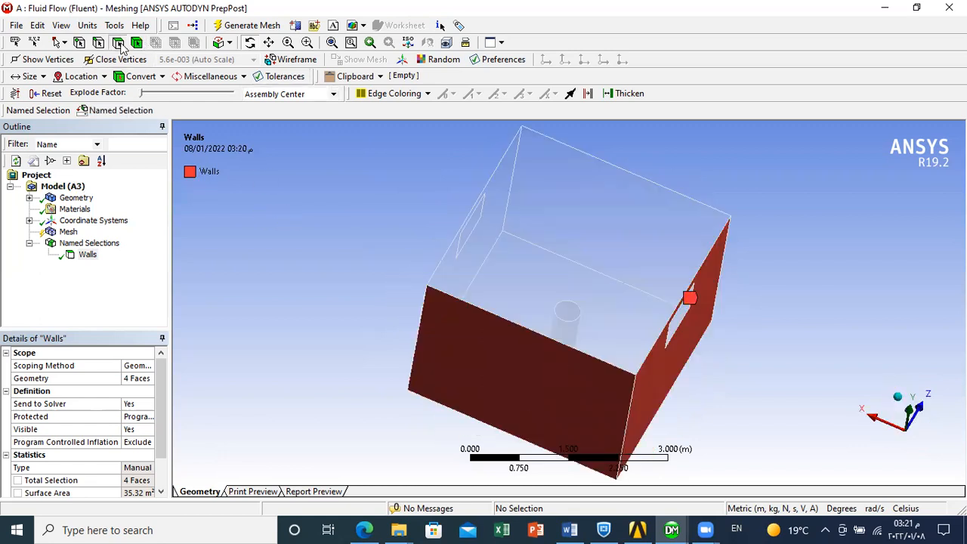
{"action": "left_click", "coordinate": [562, 231]}
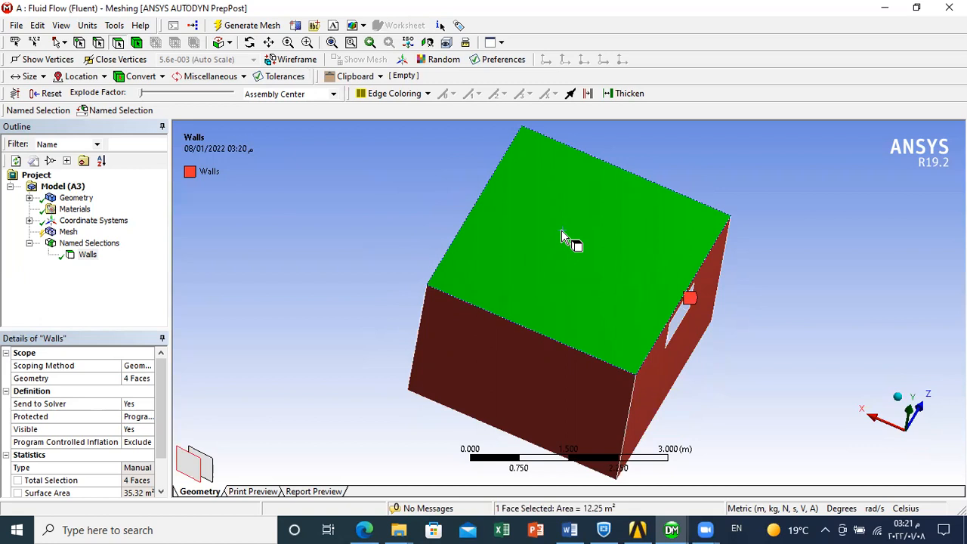
{"action": "right_click", "coordinate": [562, 234]}
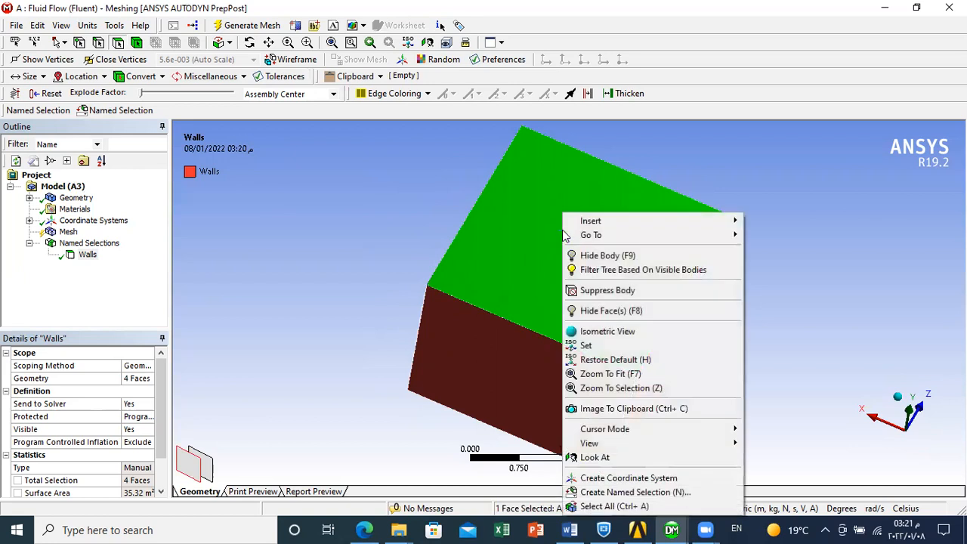
{"action": "left_click", "coordinate": [622, 492]}
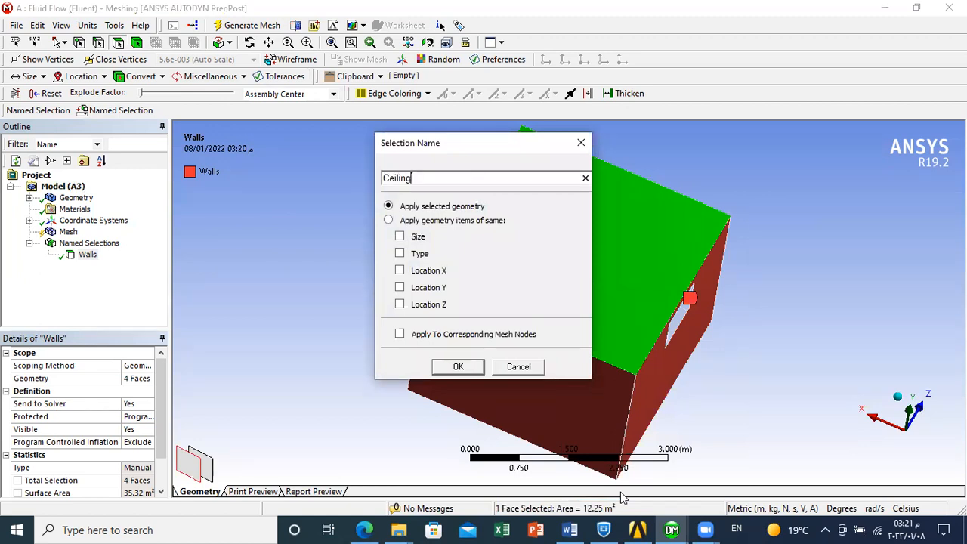
{"action": "left_click", "coordinate": [459, 367]}
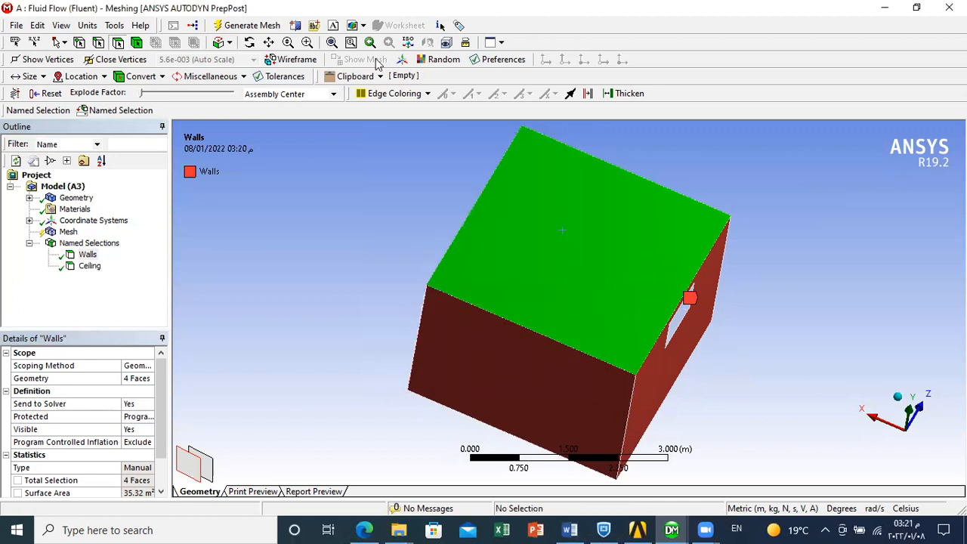
- Create a named selection called Floor from the room's bottom face, the one with the circular opening
{"action": "left_click", "coordinate": [249, 42]}
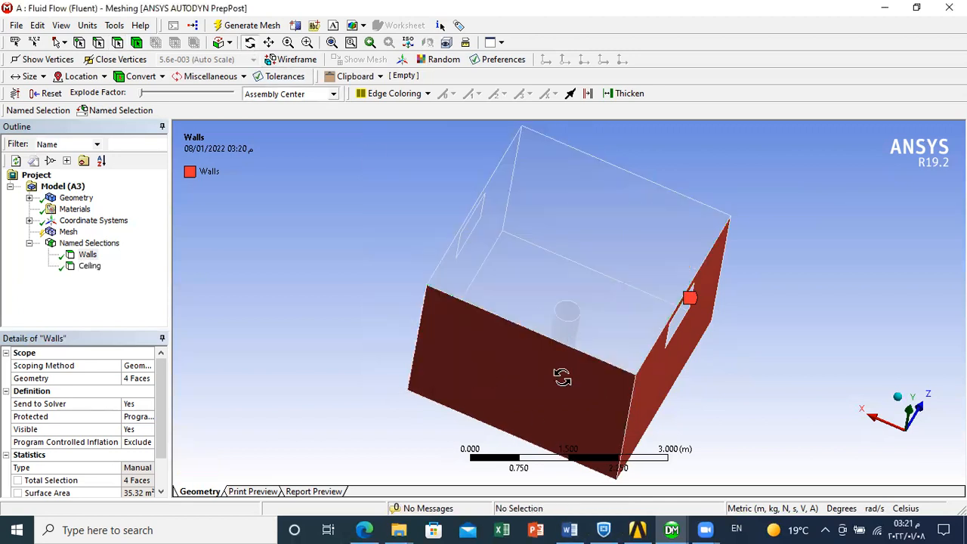
{"action": "left_click_drag", "start_coordinate": [557, 382], "coordinate": [530, 281]}
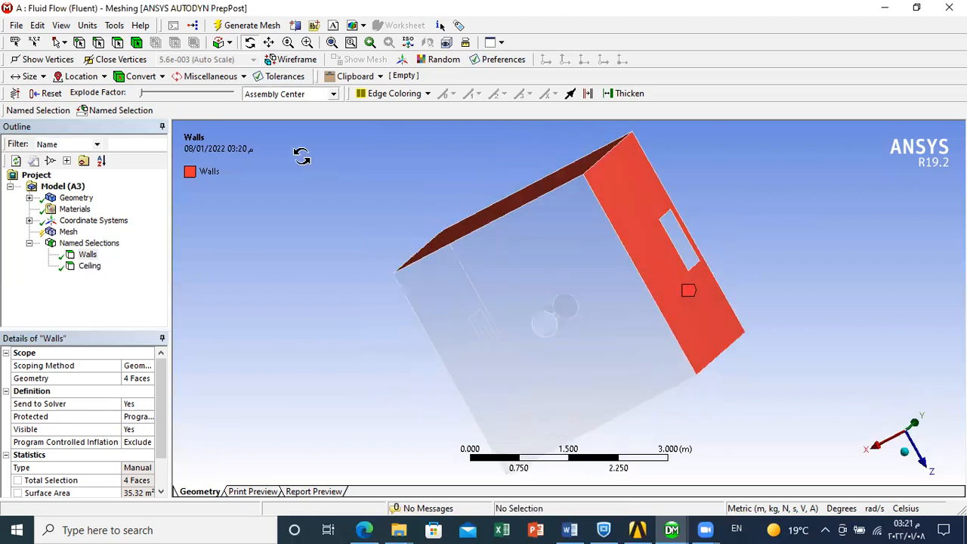
{"action": "left_click", "coordinate": [118, 43]}
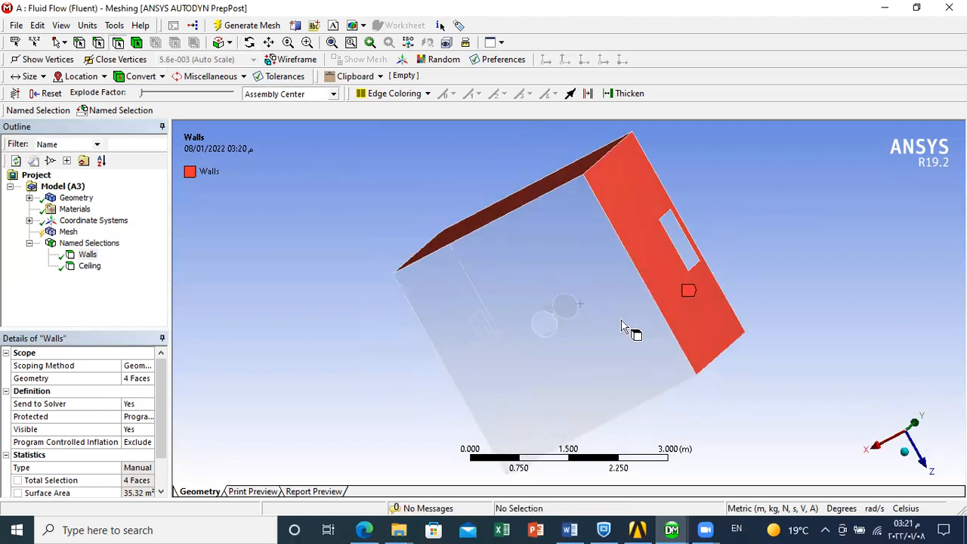
{"action": "left_click", "coordinate": [570, 310]}
{"action": "right_click", "coordinate": [571, 309]}
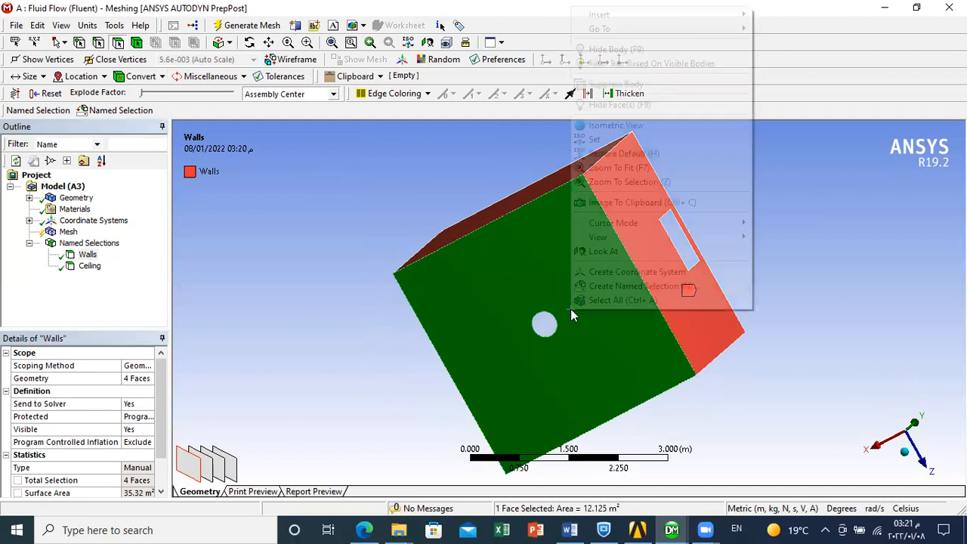
{"action": "left_click", "coordinate": [609, 288]}
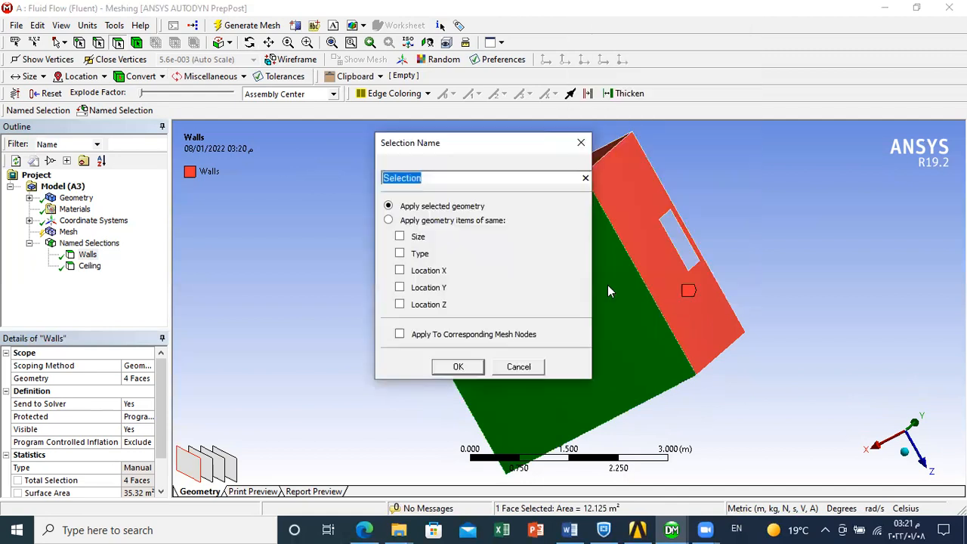
{"action": "key", "text": "BackSpace"}
{"action": "type", "text": "Floor"}
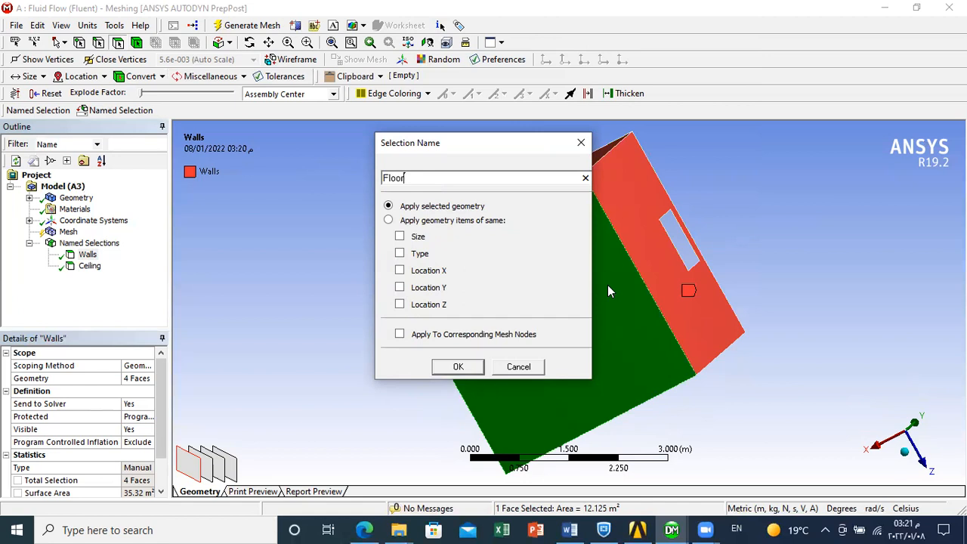
{"action": "left_click", "coordinate": [463, 366]}
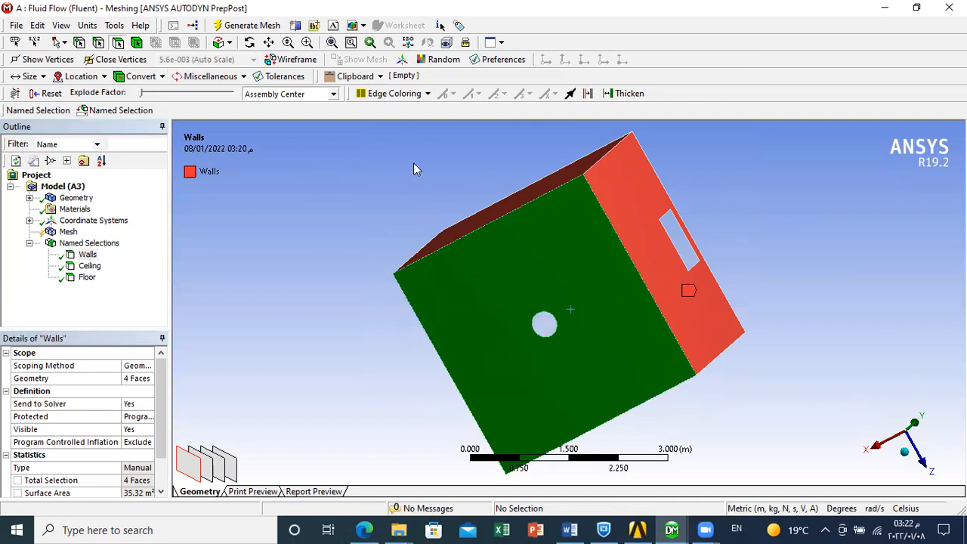
- Create a named selection called Occupant from the circular end face and curved side face of the cylinder inside the room
{"action": "left_click", "coordinate": [250, 42]}
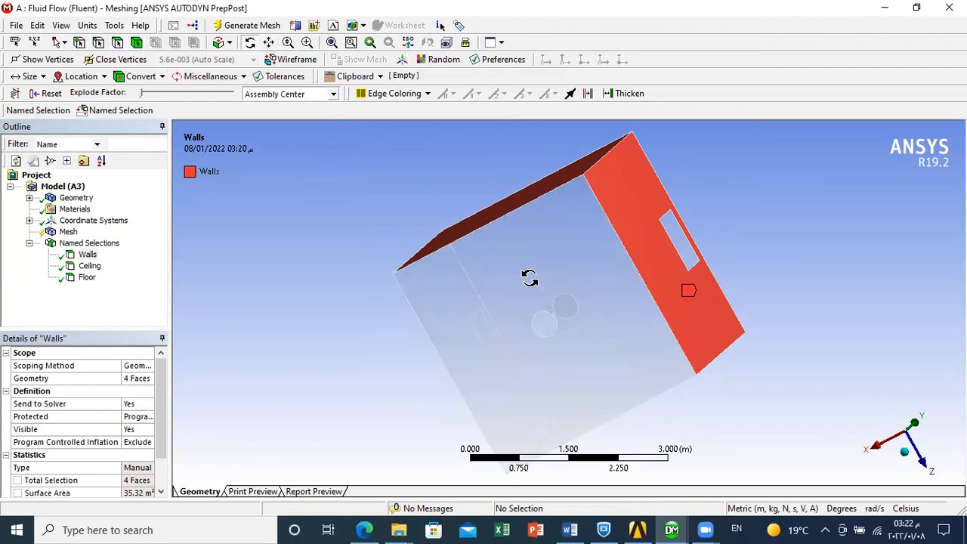
{"action": "left_click_drag", "start_coordinate": [585, 345], "coordinate": [601, 323]}
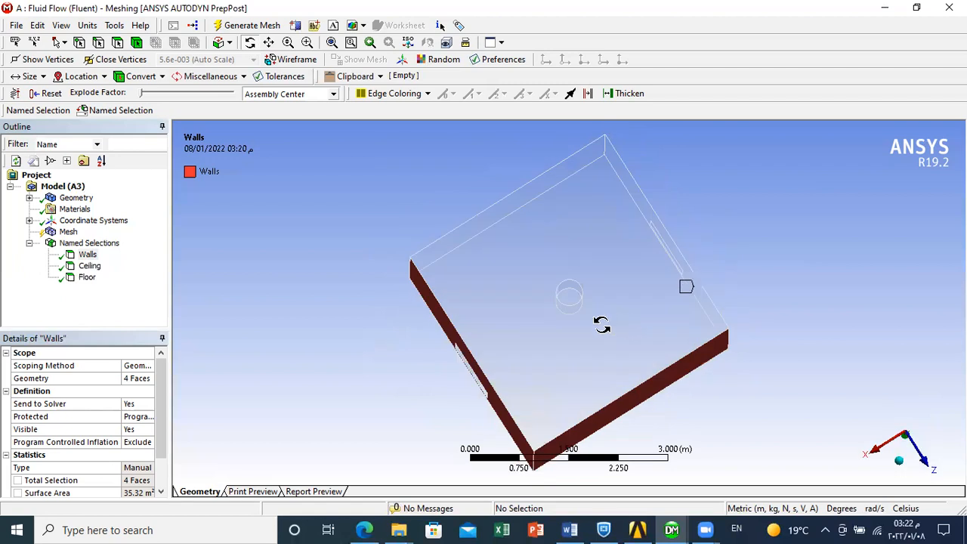
{"action": "left_click", "coordinate": [288, 43]}
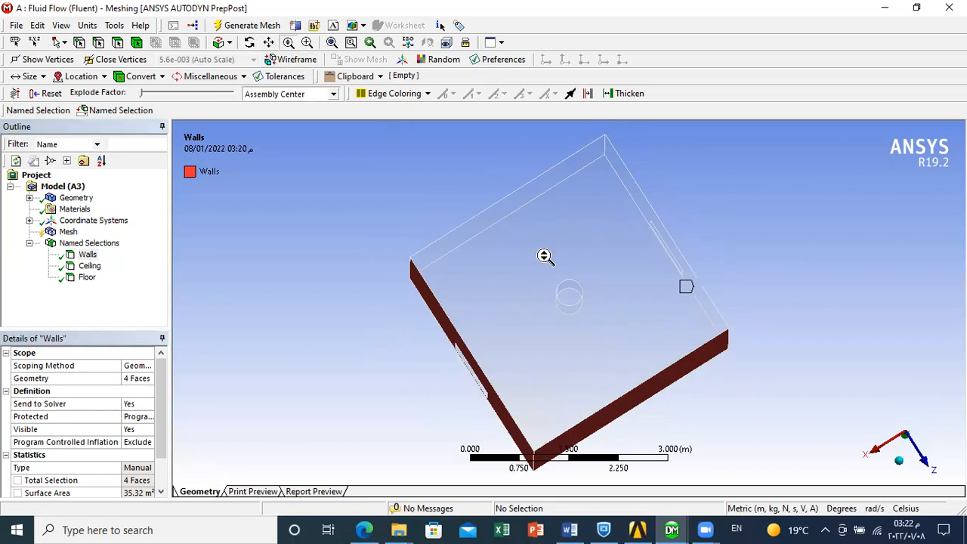
{"action": "left_click_drag", "start_coordinate": [578, 313], "coordinate": [522, 210]}
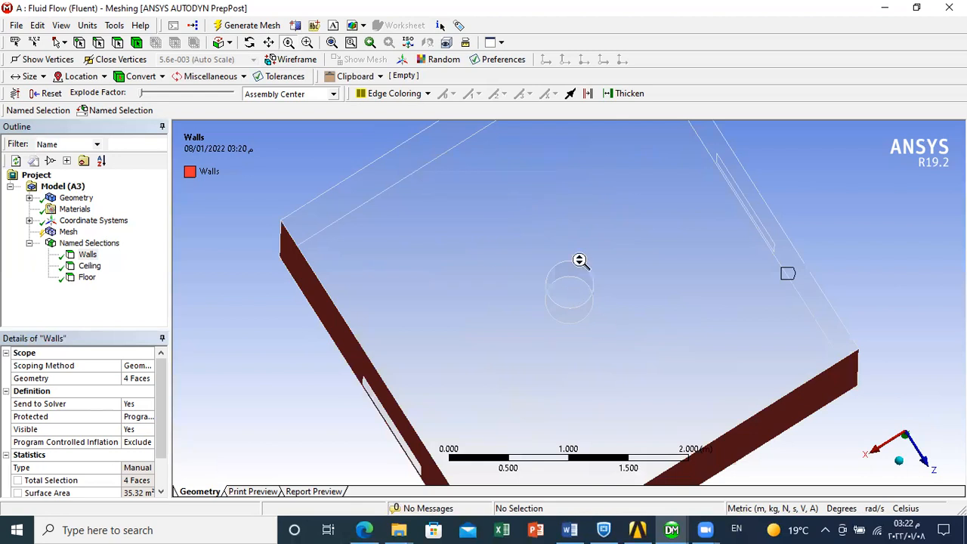
{"action": "left_click_drag", "start_coordinate": [582, 260], "coordinate": [560, 208]}
{"action": "left_click_drag", "start_coordinate": [579, 290], "coordinate": [549, 209]}
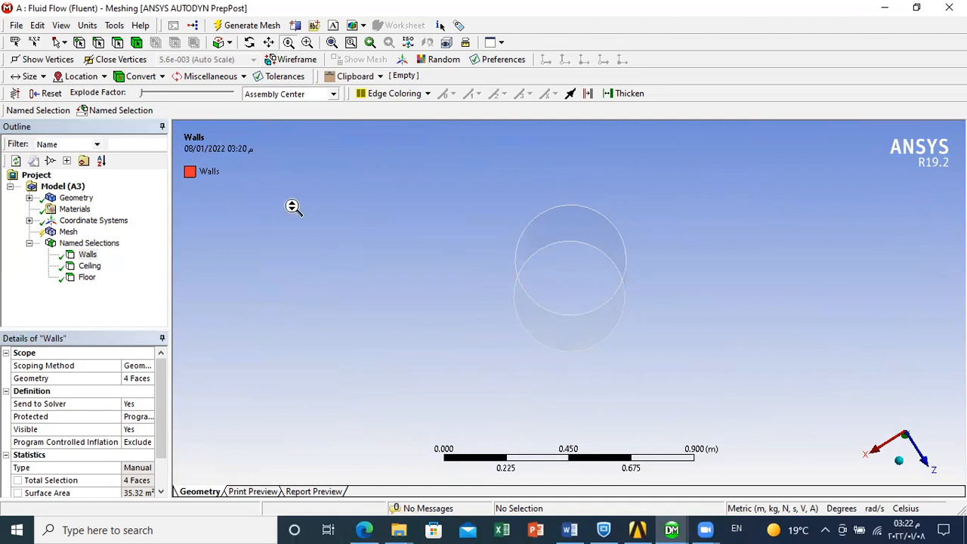
{"action": "left_click", "coordinate": [118, 44]}
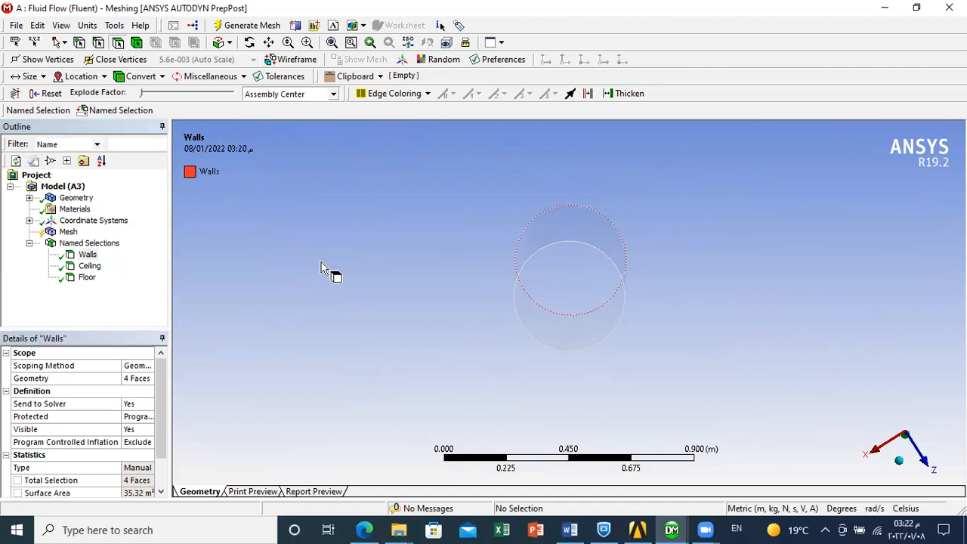
{"action": "left_click", "coordinate": [578, 288]}
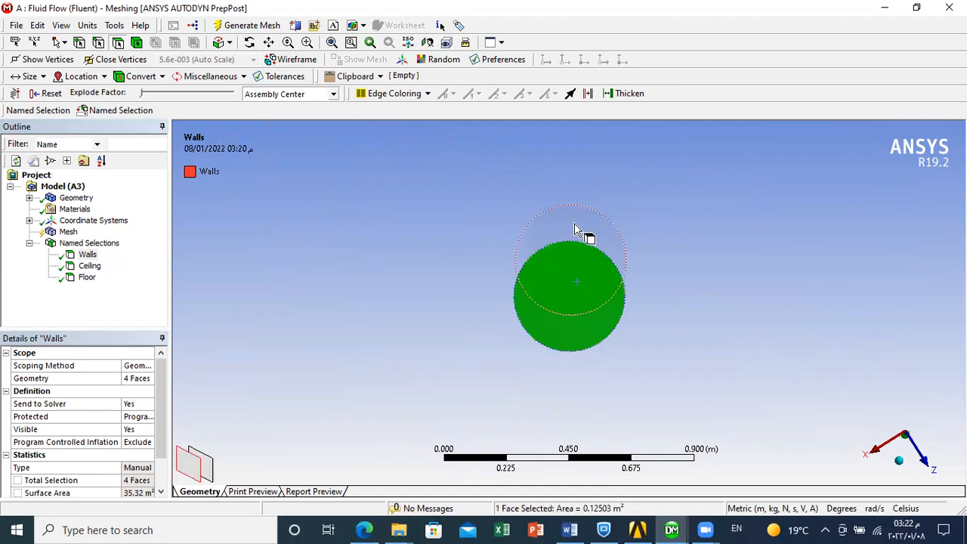
{"action": "left_click", "coordinate": [575, 230], "text": "ctrl"}
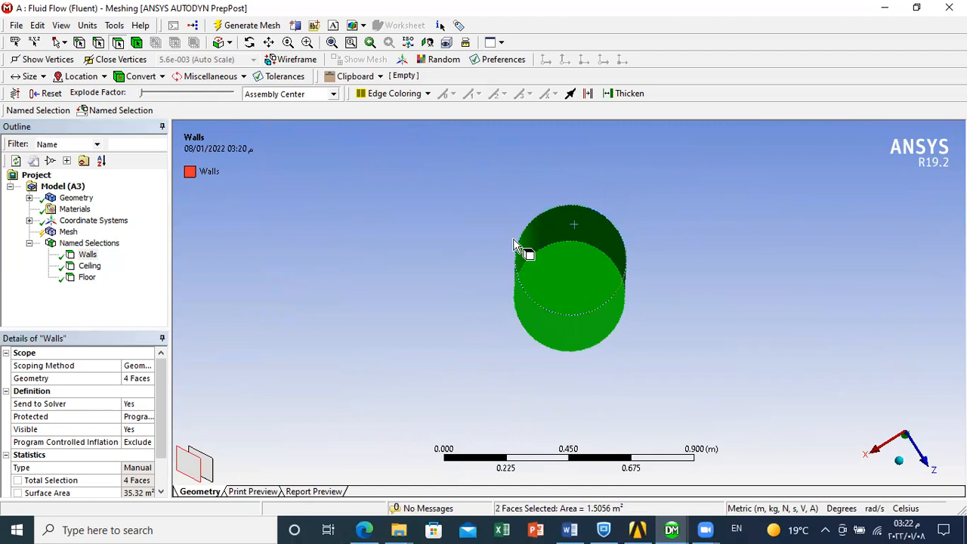
{"action": "right_click", "coordinate": [564, 270]}
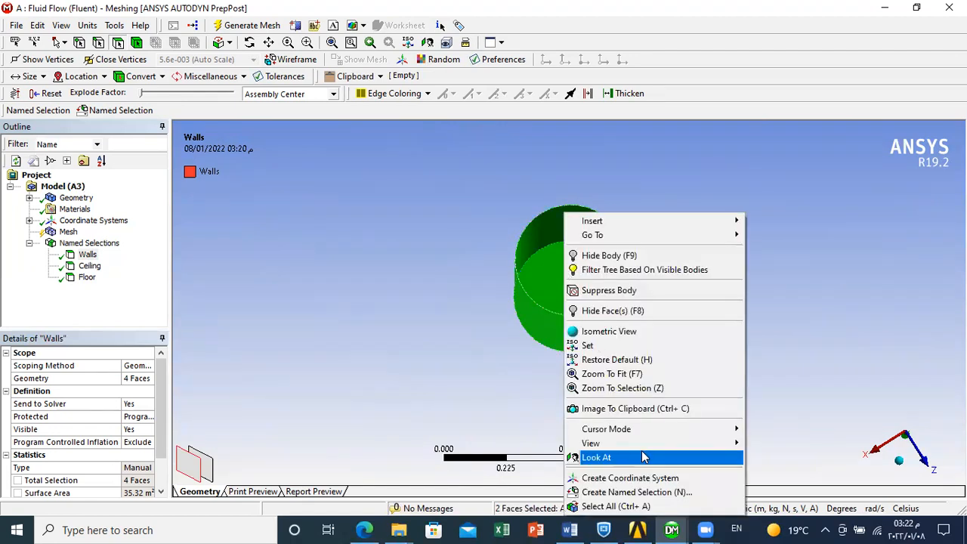
{"action": "left_click", "coordinate": [647, 492]}
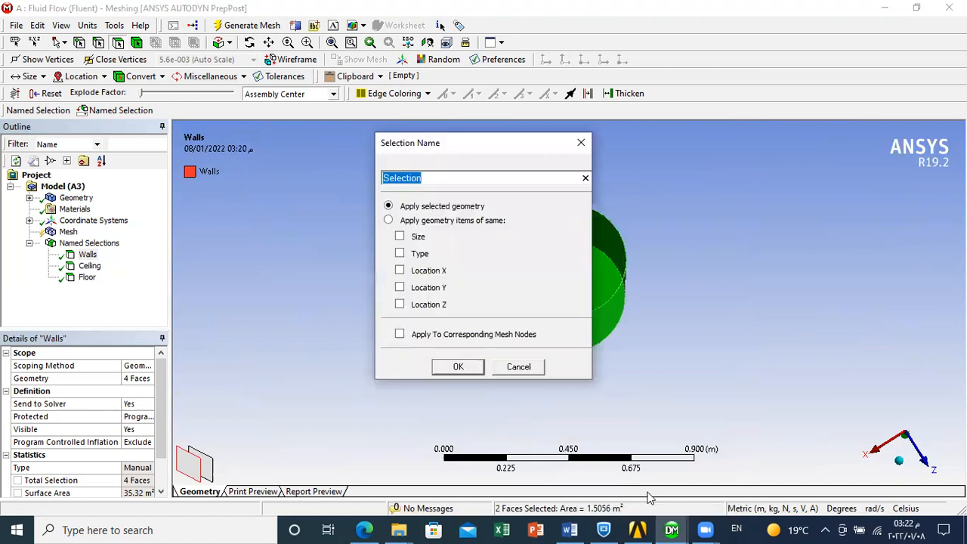
{"action": "key", "text": "BackSpace"}
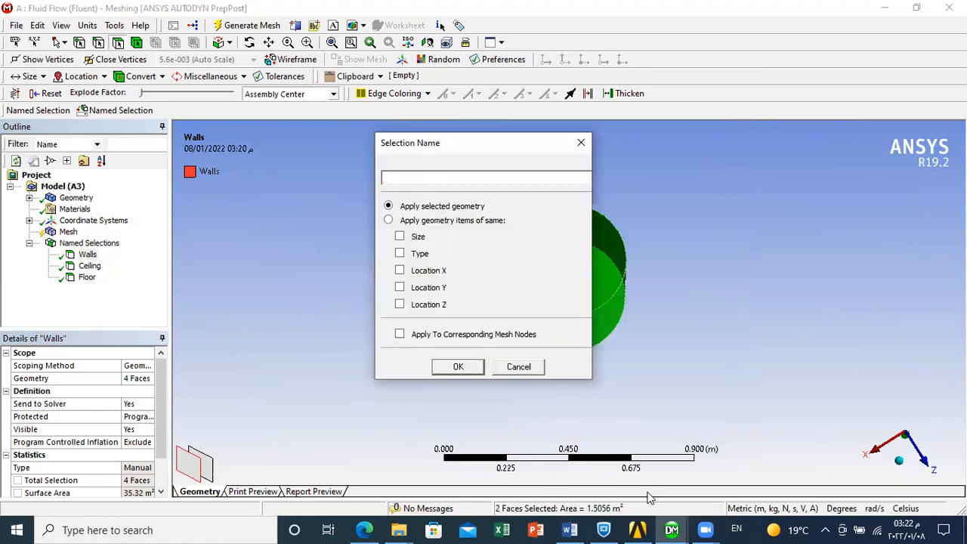
{"action": "type", "text": "Occupant"}
{"action": "left_click", "coordinate": [458, 366]}
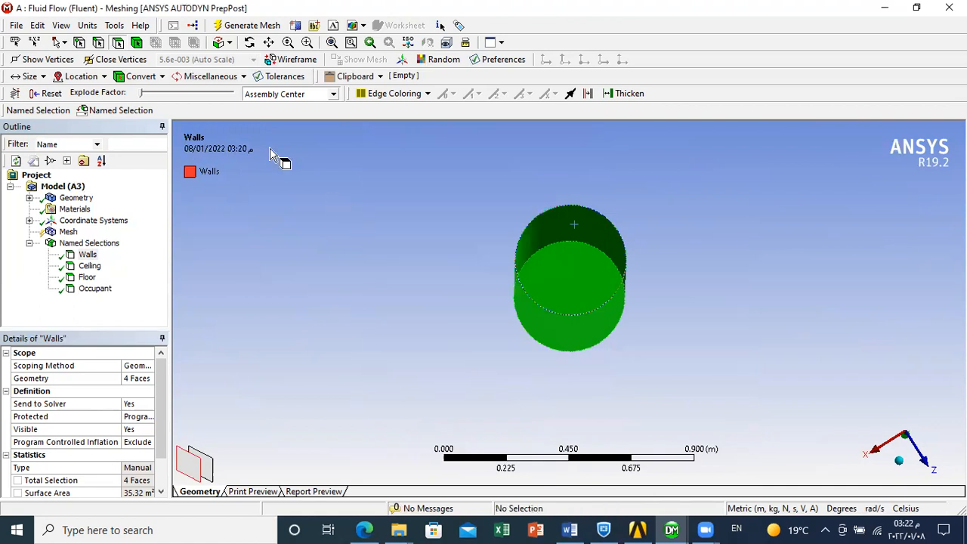
- Create a named selection called Inlet from the rectangular window face in one of the side walls
{"action": "left_click", "coordinate": [288, 42]}
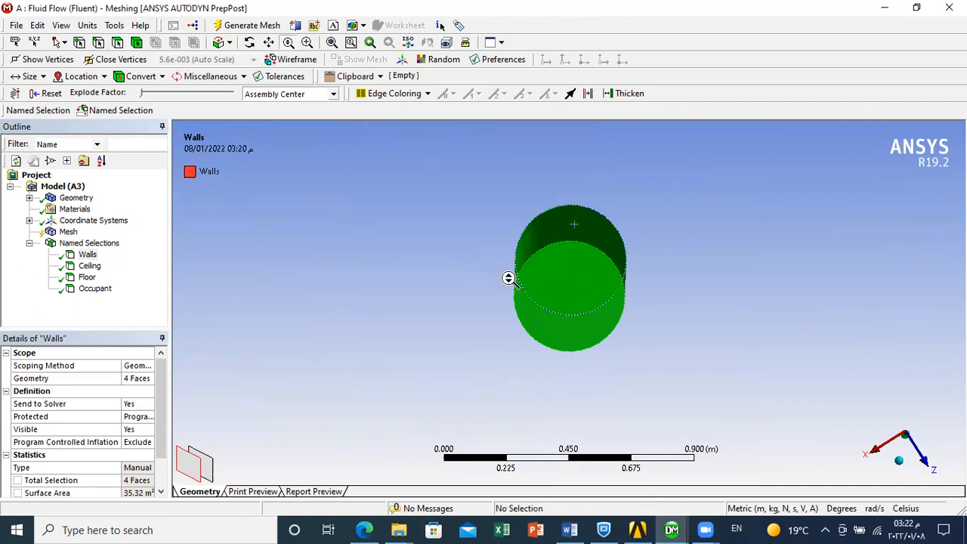
{"action": "left_click_drag", "start_coordinate": [471, 347], "coordinate": [501, 250]}
{"action": "left_click_drag", "start_coordinate": [493, 321], "coordinate": [484, 382]}
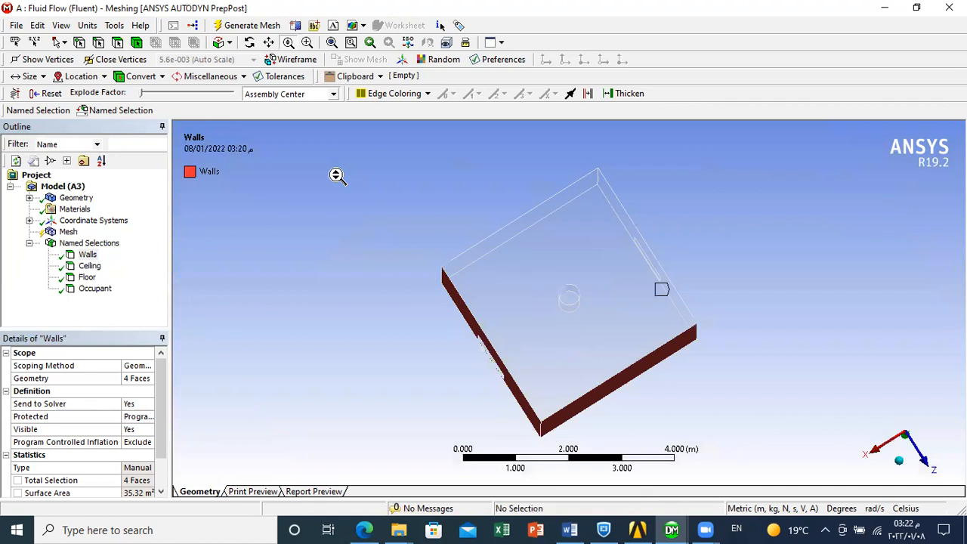
{"action": "left_click", "coordinate": [249, 43]}
{"action": "left_click_drag", "start_coordinate": [465, 325], "coordinate": [185, 96]}
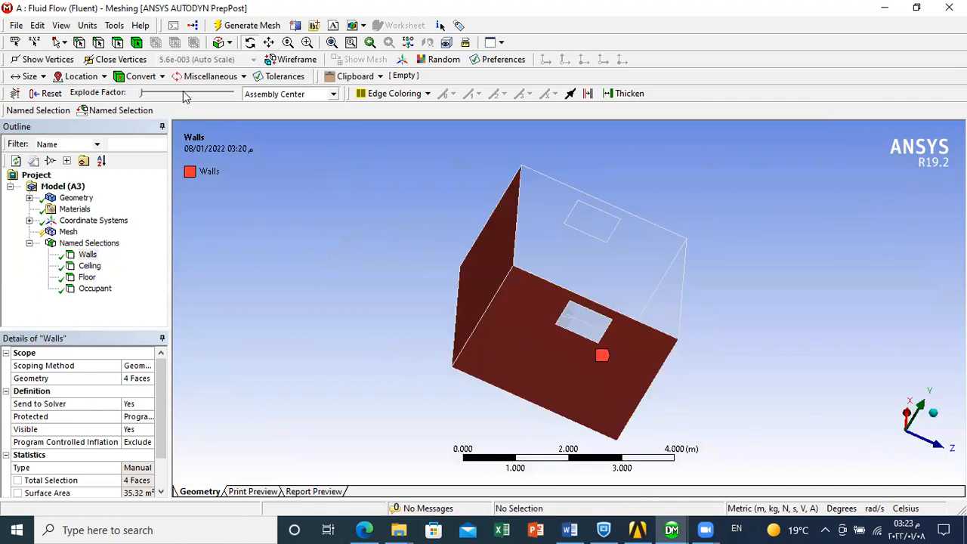
{"action": "left_click", "coordinate": [117, 43]}
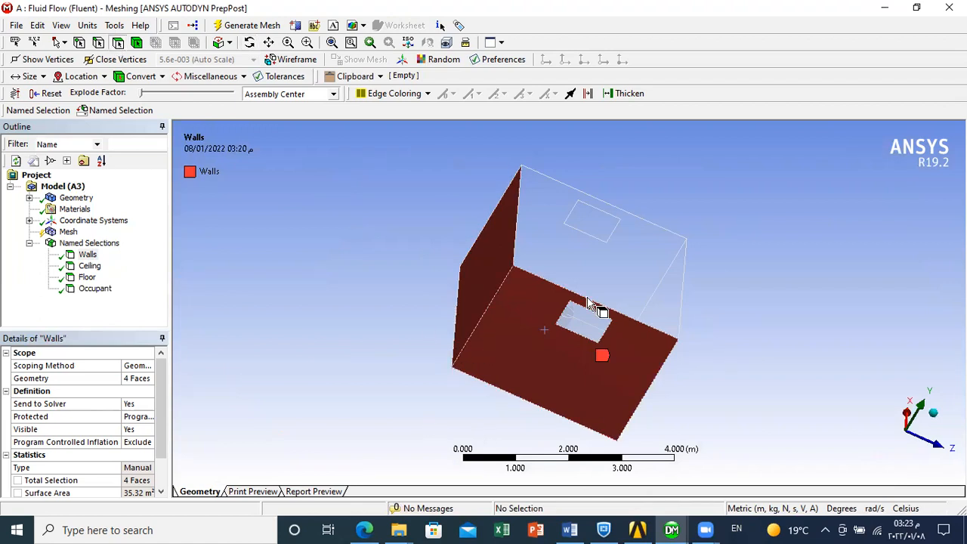
{"action": "left_click", "coordinate": [588, 331]}
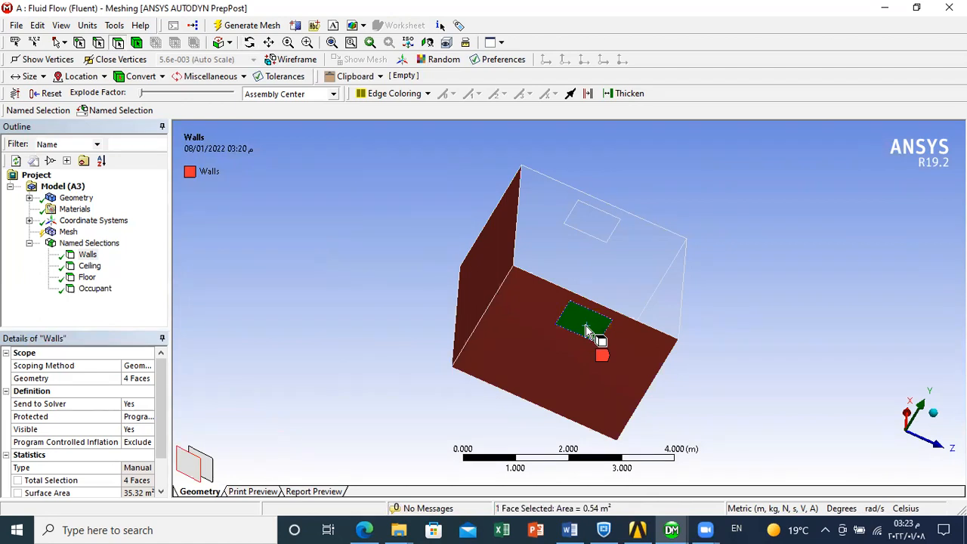
{"action": "right_click", "coordinate": [588, 326]}
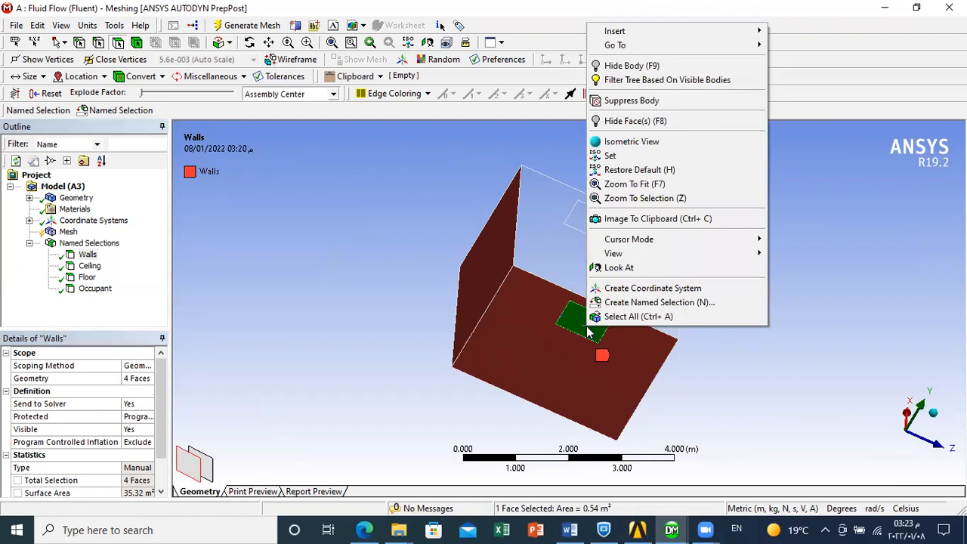
{"action": "left_click", "coordinate": [632, 303]}
{"action": "key", "text": "BackSpace"}
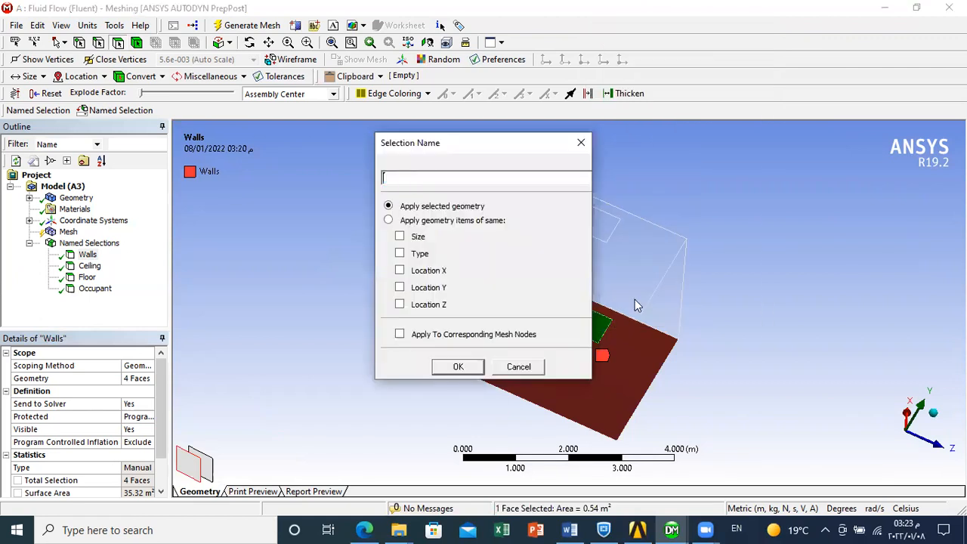
{"action": "type", "text": "Inlet"}
{"action": "left_click", "coordinate": [459, 370]}
{"action": "left_click", "coordinate": [249, 42]}
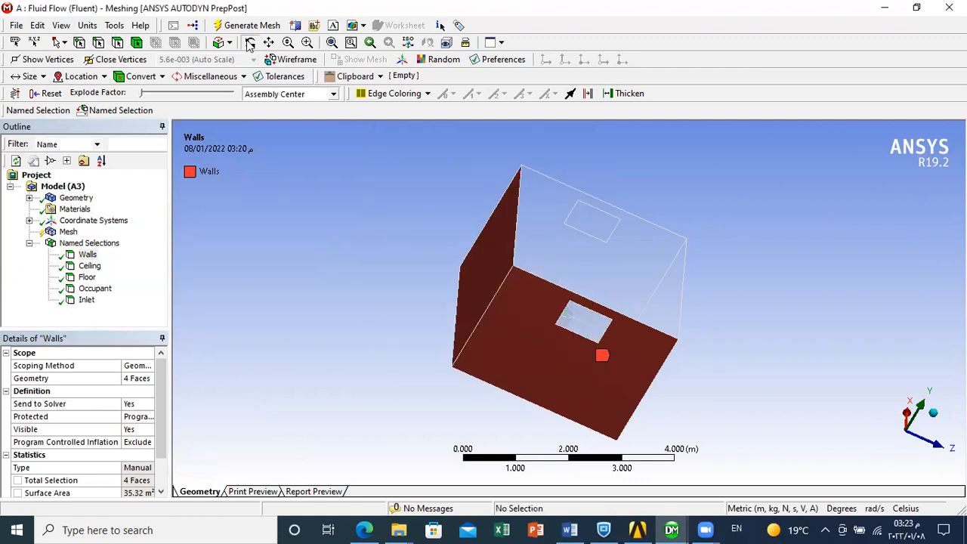
- Create a named selection called Outlet from the rectangular window face in the wall opposite the inlet
{"action": "left_click_drag", "start_coordinate": [599, 307], "coordinate": [334, 274]}
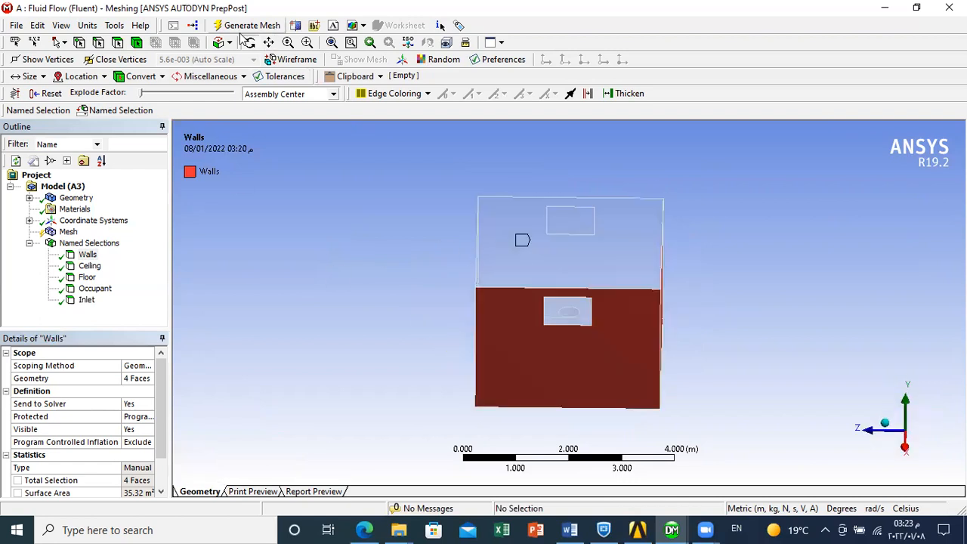
{"action": "left_click", "coordinate": [118, 43]}
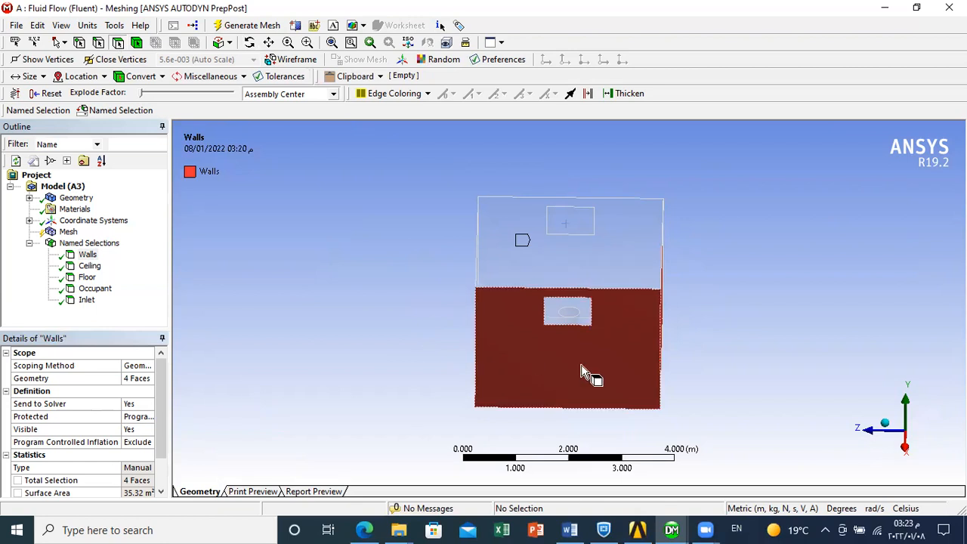
{"action": "left_click", "coordinate": [570, 311]}
{"action": "right_click", "coordinate": [569, 312]}
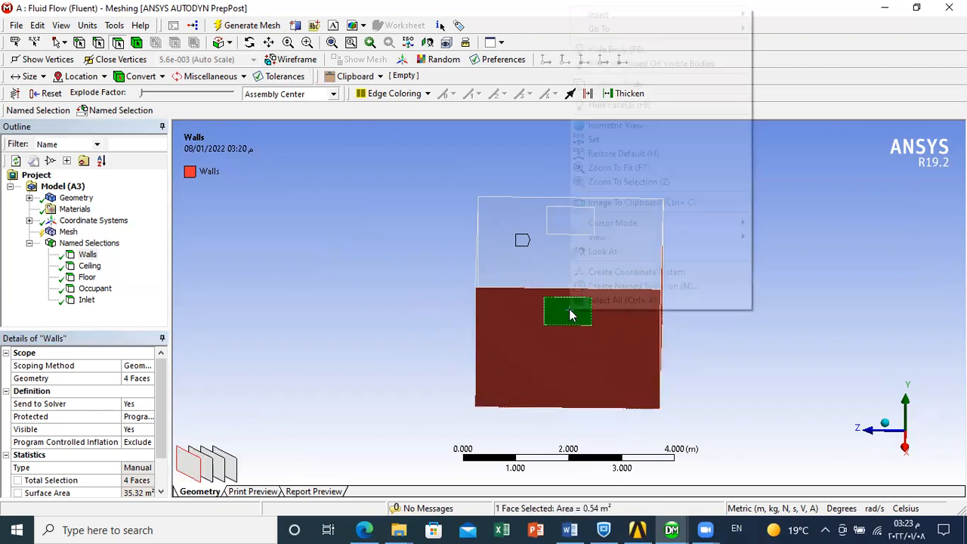
{"action": "left_click", "coordinate": [624, 285]}
{"action": "key", "text": "BackSpace"}
{"action": "type", "text": "Ou"}
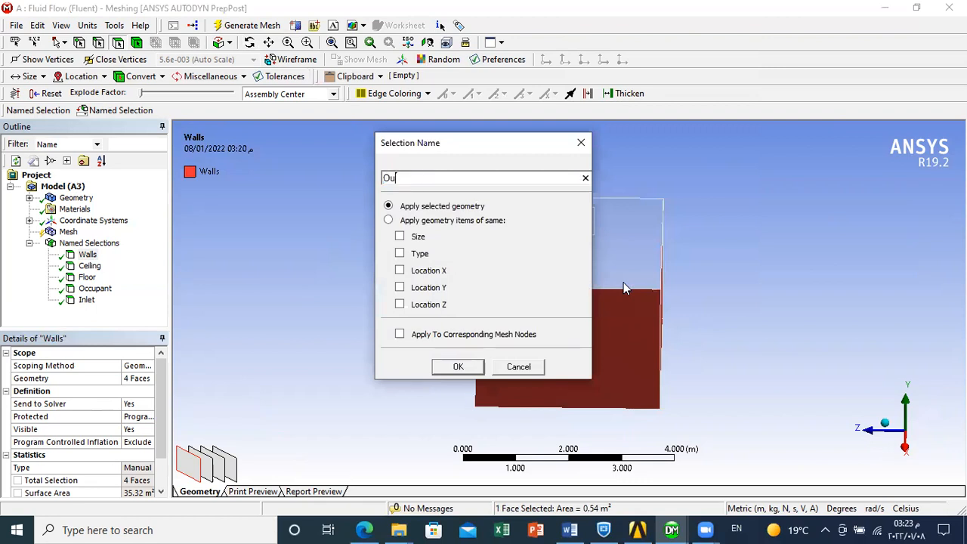
{"action": "type", "text": "tlet"}
{"action": "left_click", "coordinate": [458, 366]}
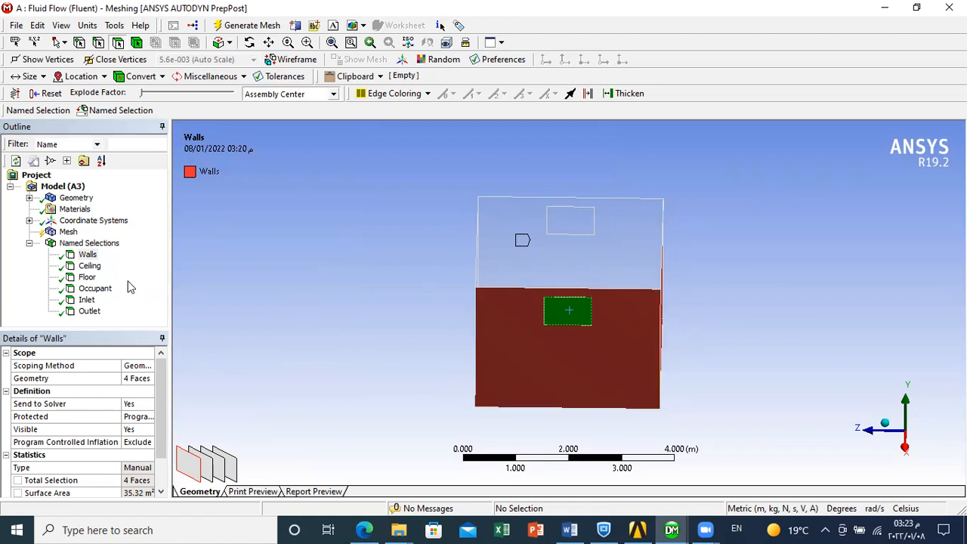
- Review the faces assigned to the Walls, Ceiling, Floor, Occupant, Inlet and Outlet named selections one after another
{"action": "left_click", "coordinate": [92, 257]}
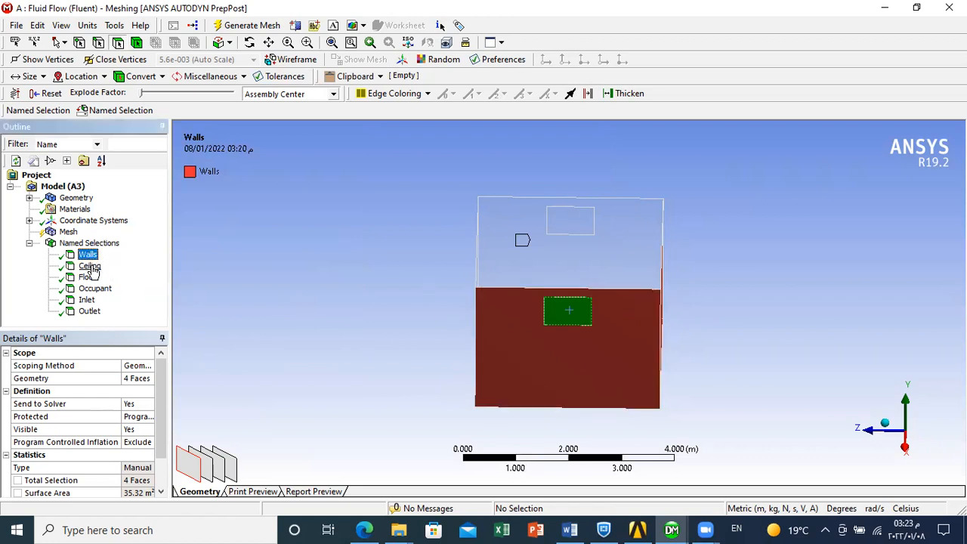
{"action": "left_click", "coordinate": [90, 266]}
{"action": "left_click", "coordinate": [89, 278]}
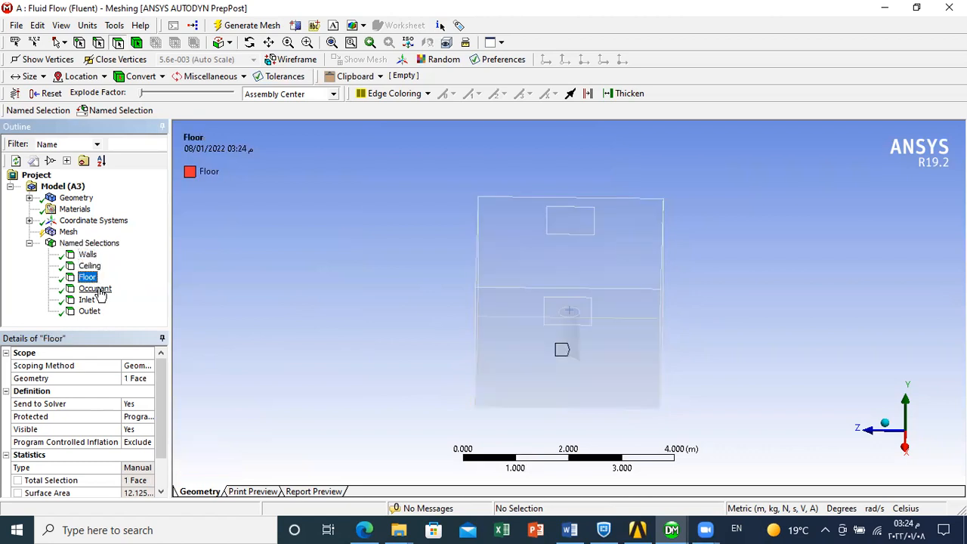
{"action": "left_click", "coordinate": [96, 289]}
{"action": "left_click", "coordinate": [88, 300]}
{"action": "left_click", "coordinate": [90, 312]}
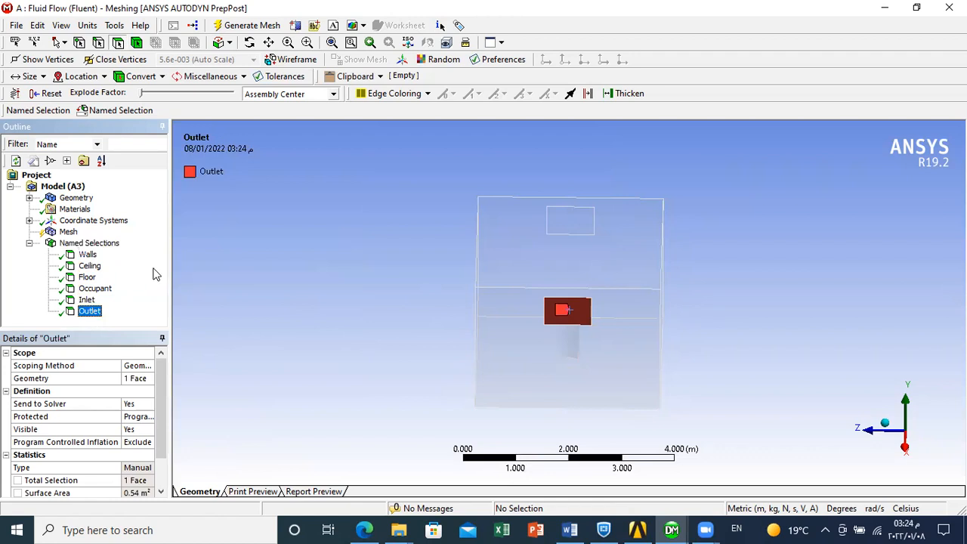
- Widen the mesh details area and generate the room's mesh with the default CFD settings for the Fluent solver
{"action": "left_click", "coordinate": [68, 232]}
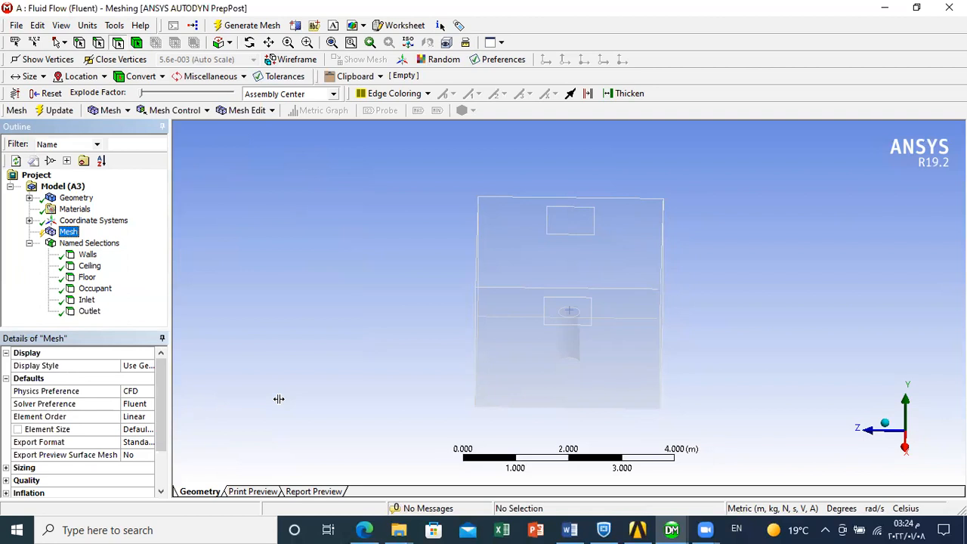
{"action": "left_click_drag", "start_coordinate": [320, 390], "coordinate": [320, 390]}
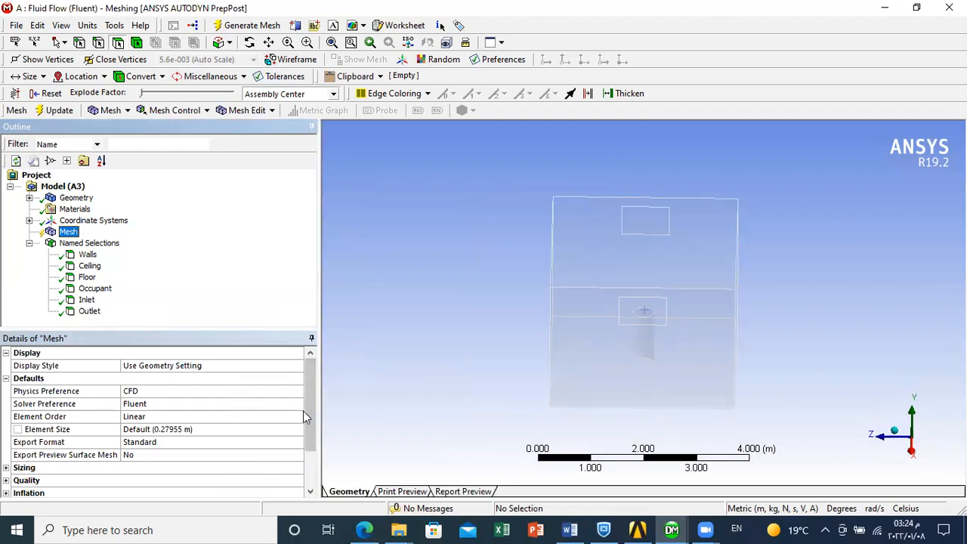
{"action": "left_click", "coordinate": [419, 332]}
{"action": "left_click", "coordinate": [223, 33]}
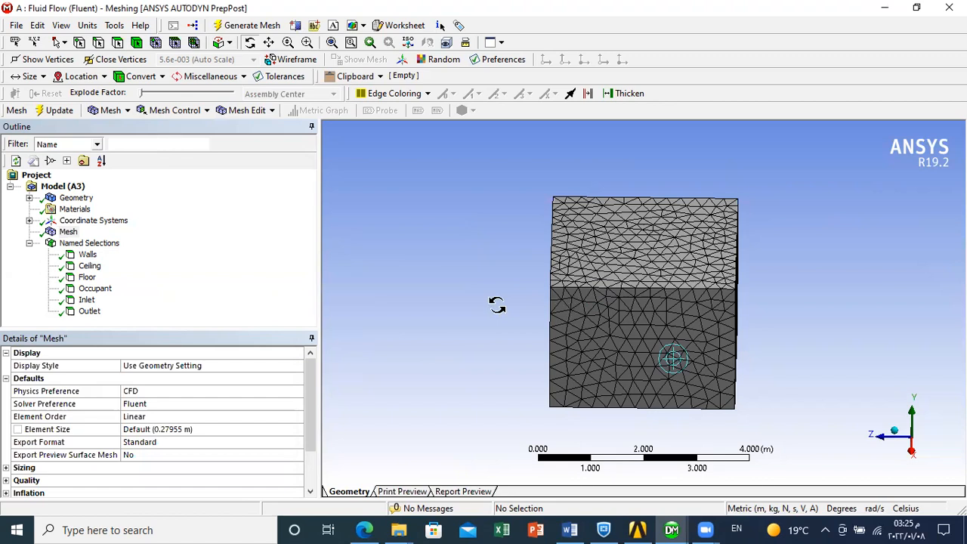
- Examine the generated mesh from several sides and up close around the cylinder's circular opening in the floor
{"action": "left_click_drag", "start_coordinate": [499, 255], "coordinate": [499, 286]}
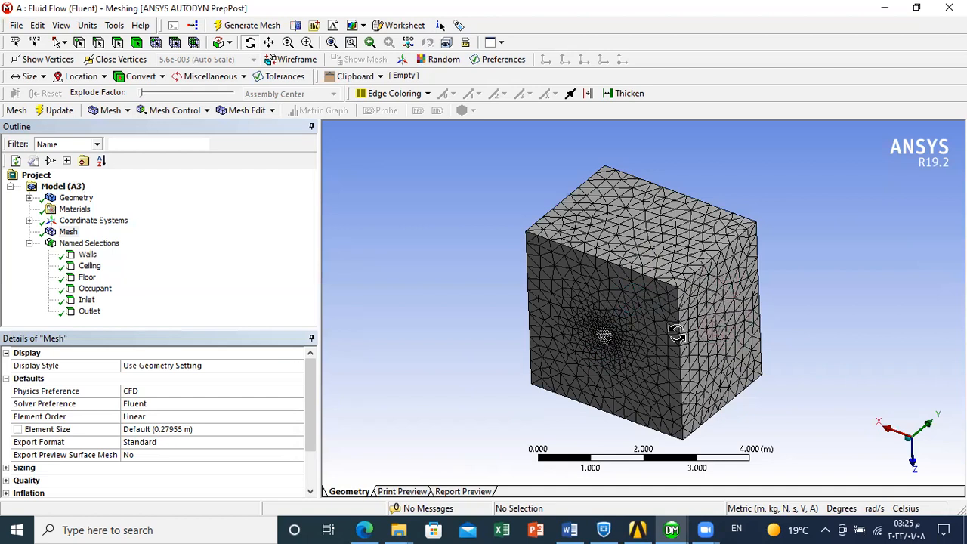
{"action": "left_click_drag", "start_coordinate": [663, 316], "coordinate": [690, 331]}
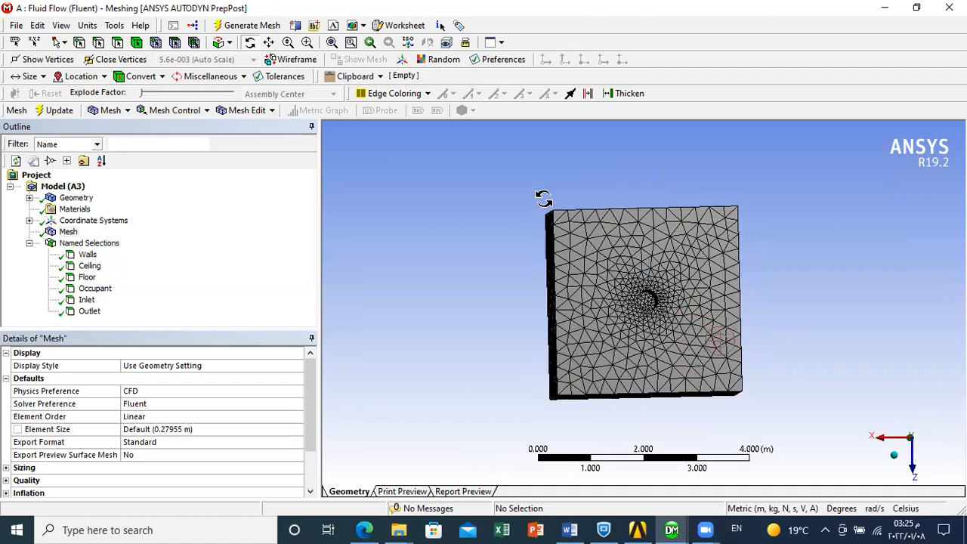
{"action": "left_click", "coordinate": [287, 43]}
{"action": "left_click_drag", "start_coordinate": [681, 339], "coordinate": [516, 218]}
{"action": "left_click_drag", "start_coordinate": [732, 341], "coordinate": [546, 172]}
{"action": "left_click_drag", "start_coordinate": [760, 315], "coordinate": [656, 207]}
{"action": "left_click_drag", "start_coordinate": [805, 259], "coordinate": [699, 171]}
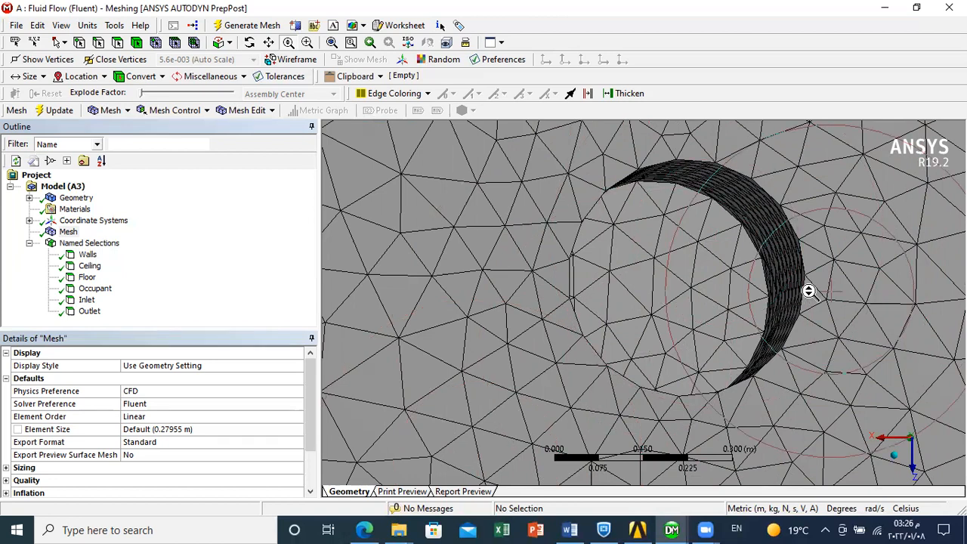
{"action": "left_click_drag", "start_coordinate": [719, 346], "coordinate": [578, 425]}
{"action": "left_click_drag", "start_coordinate": [760, 284], "coordinate": [677, 361]}
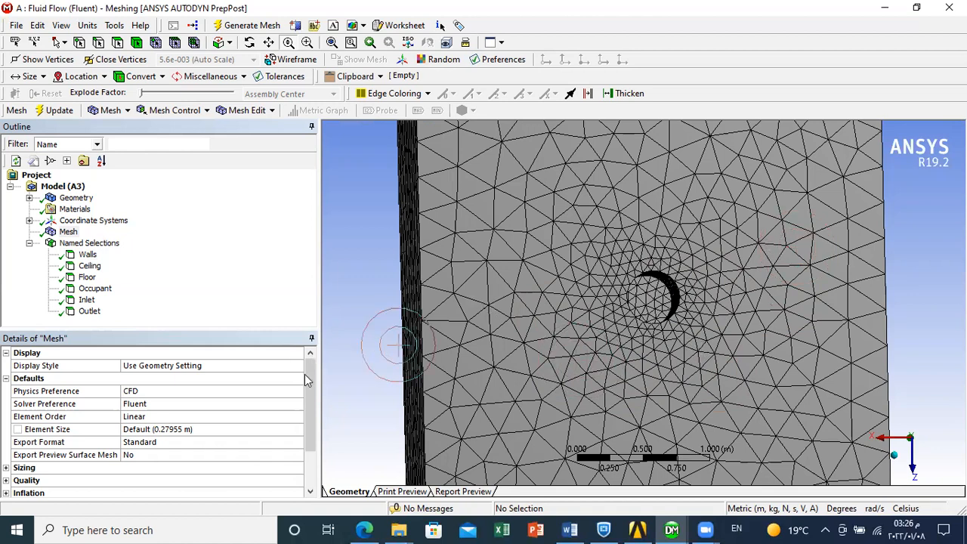
- Expand the mesh's Sizing settings and review growth rate, maximum size, curvature and proximity options
{"action": "left_click", "coordinate": [68, 232]}
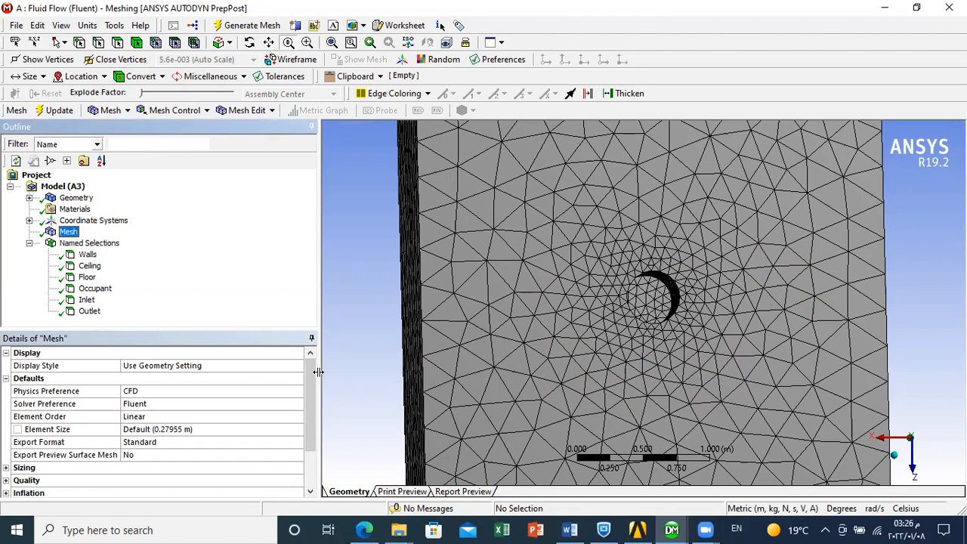
{"action": "left_click", "coordinate": [306, 416]}
{"action": "left_click_drag", "start_coordinate": [306, 416], "coordinate": [308, 441]}
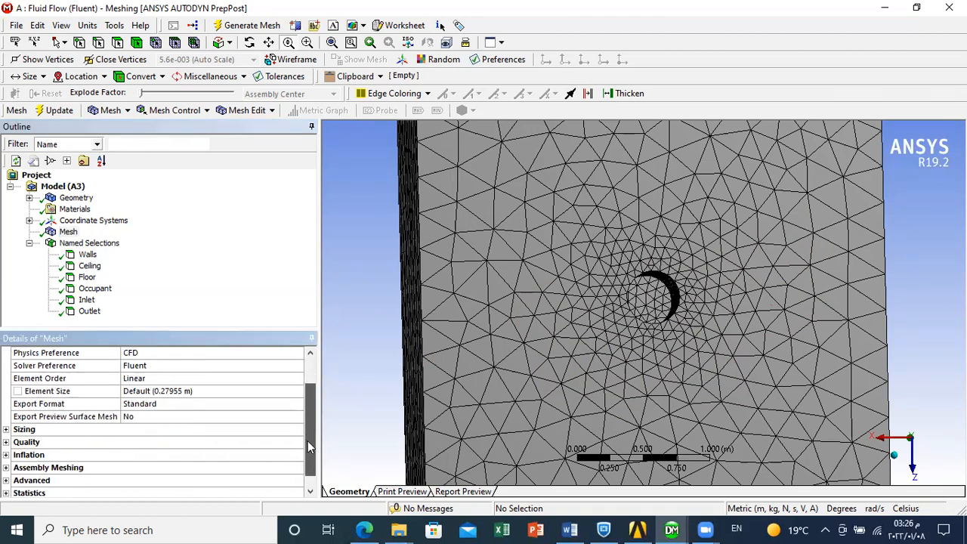
{"action": "left_click", "coordinate": [68, 232]}
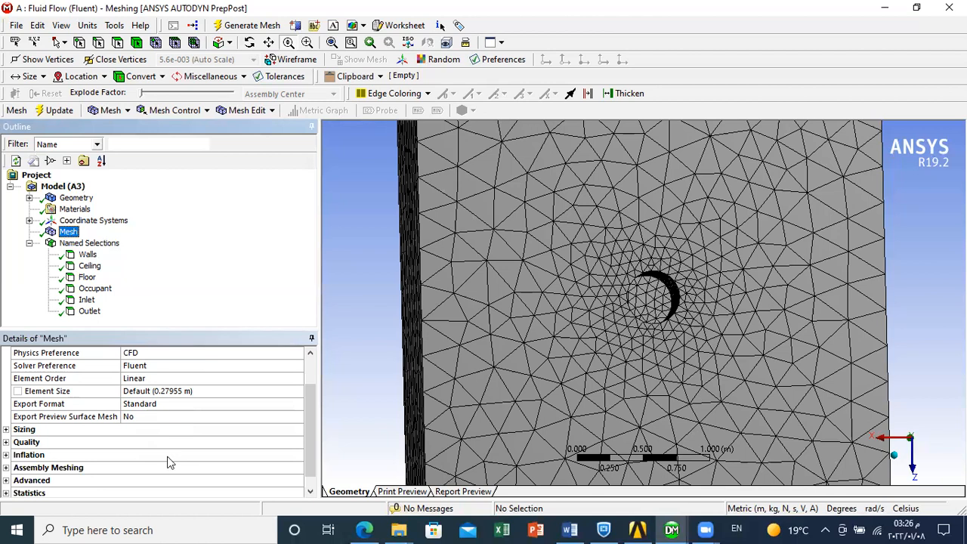
{"action": "left_click", "coordinate": [6, 431]}
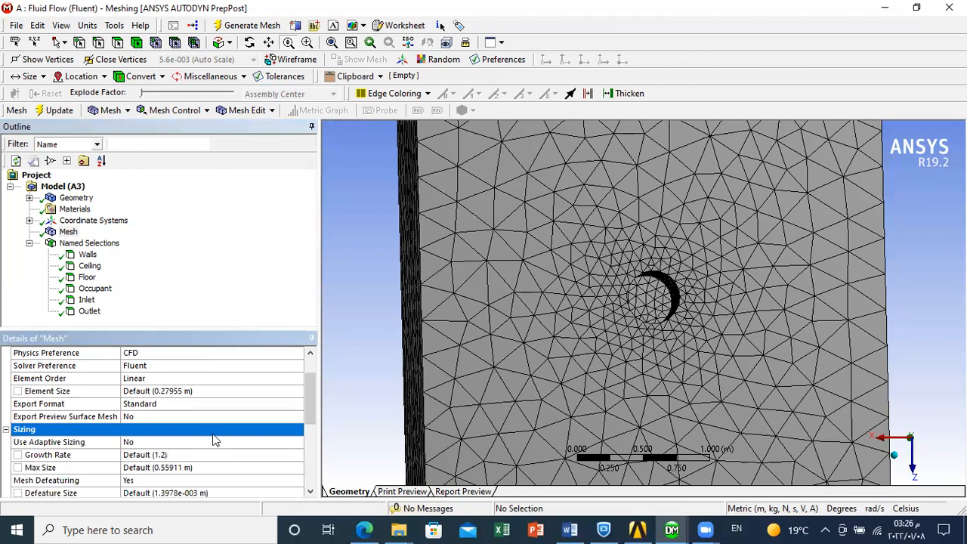
{"action": "left_click_drag", "start_coordinate": [313, 399], "coordinate": [313, 457]}
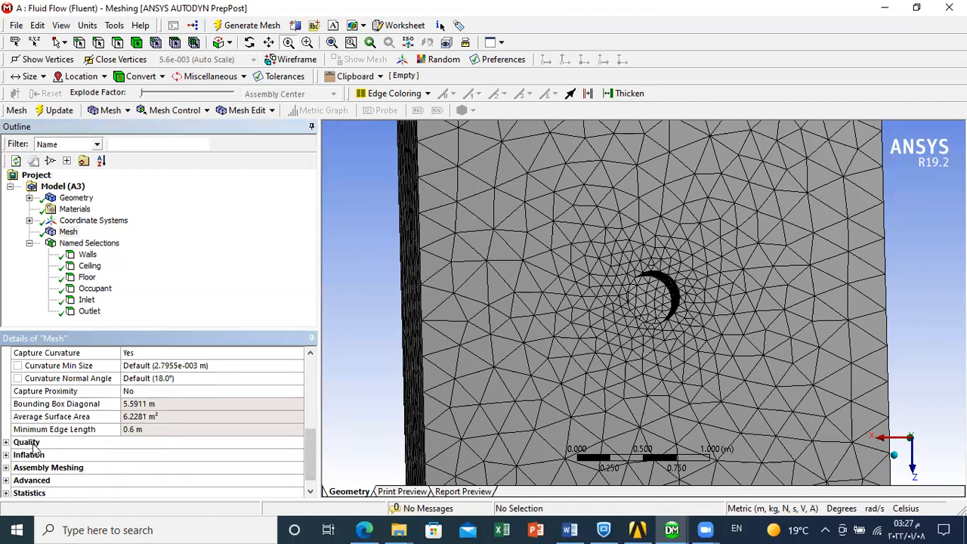
- Set the mesh quality metric to Skewness and examine its minimum, maximum, average and standard deviation
{"action": "left_click", "coordinate": [6, 442]}
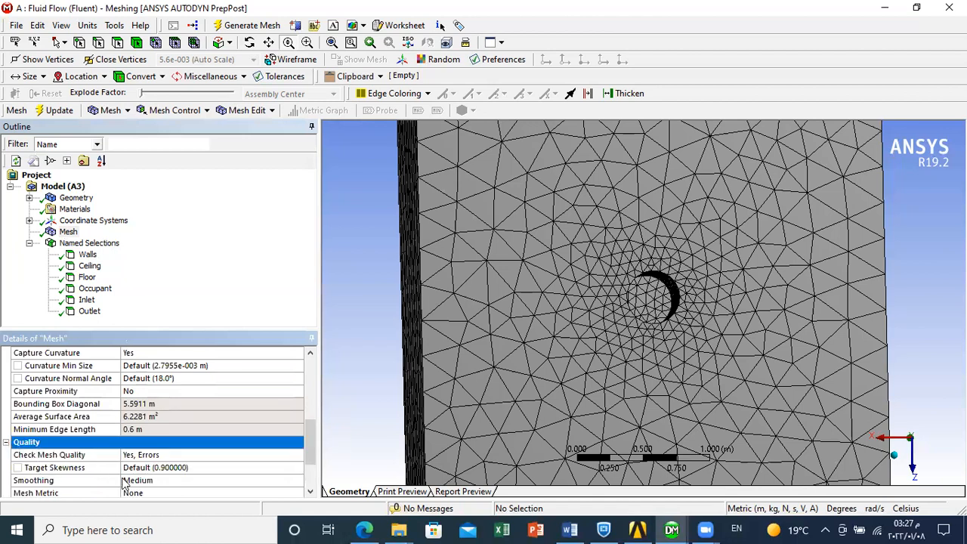
{"action": "left_click_drag", "start_coordinate": [313, 450], "coordinate": [313, 467]}
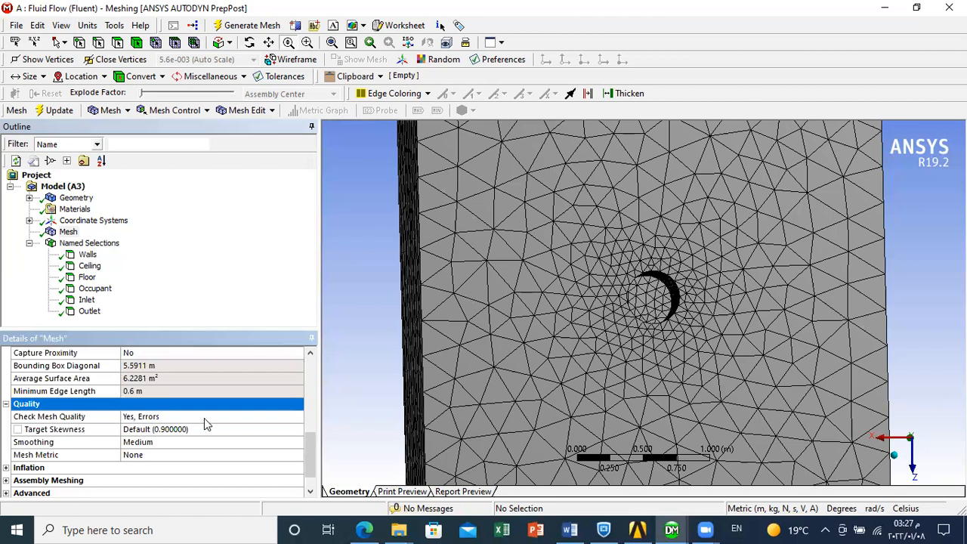
{"action": "left_click", "coordinate": [147, 454]}
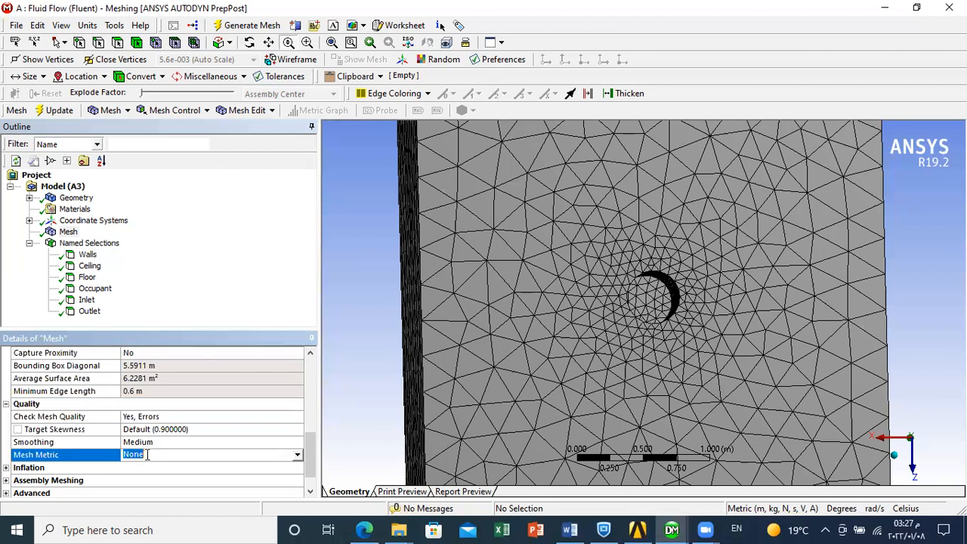
{"action": "left_click", "coordinate": [297, 455]}
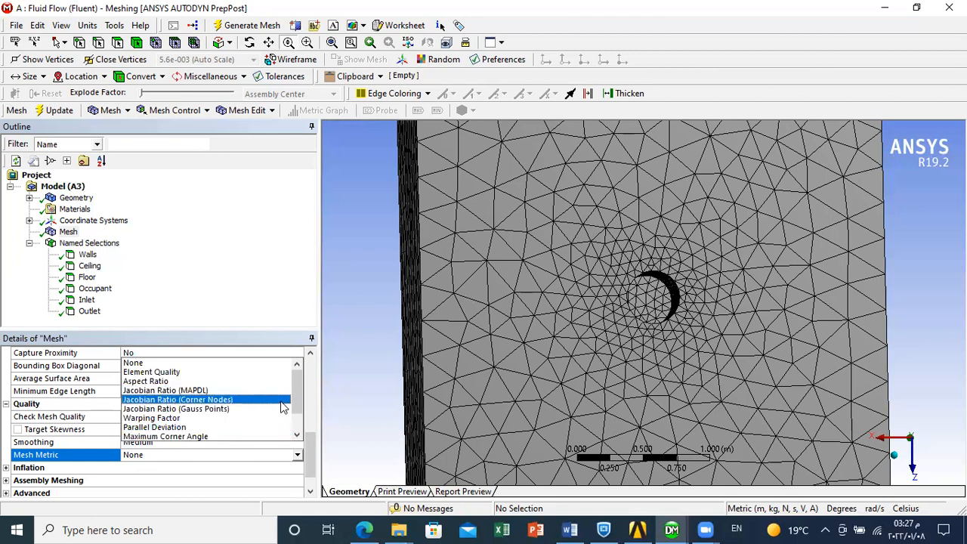
{"action": "left_click_drag", "start_coordinate": [300, 399], "coordinate": [301, 414]}
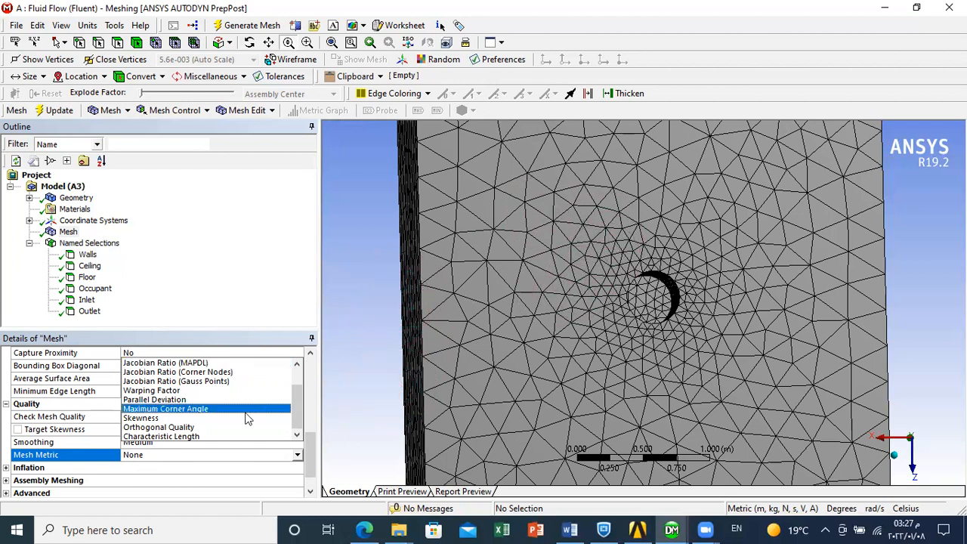
{"action": "left_click", "coordinate": [160, 420]}
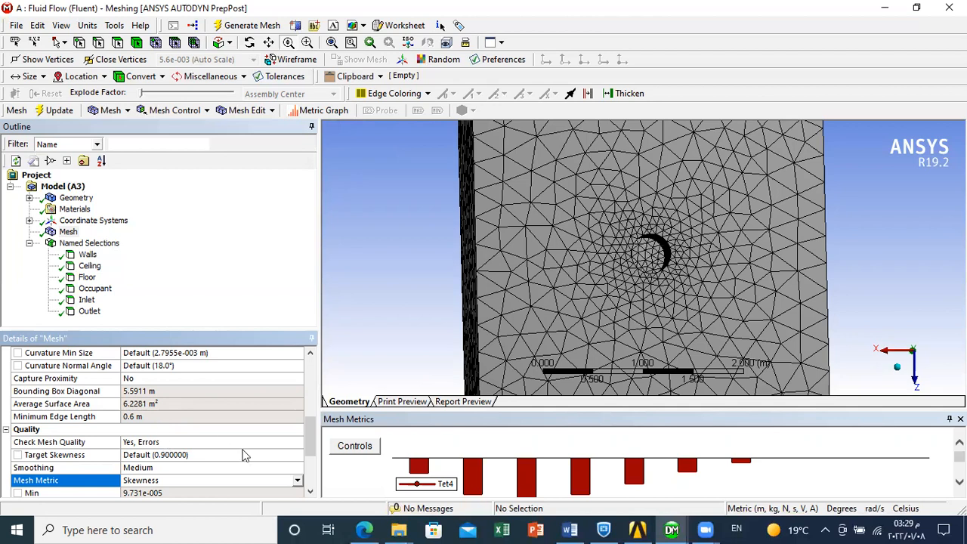
{"action": "left_click", "coordinate": [311, 493]}
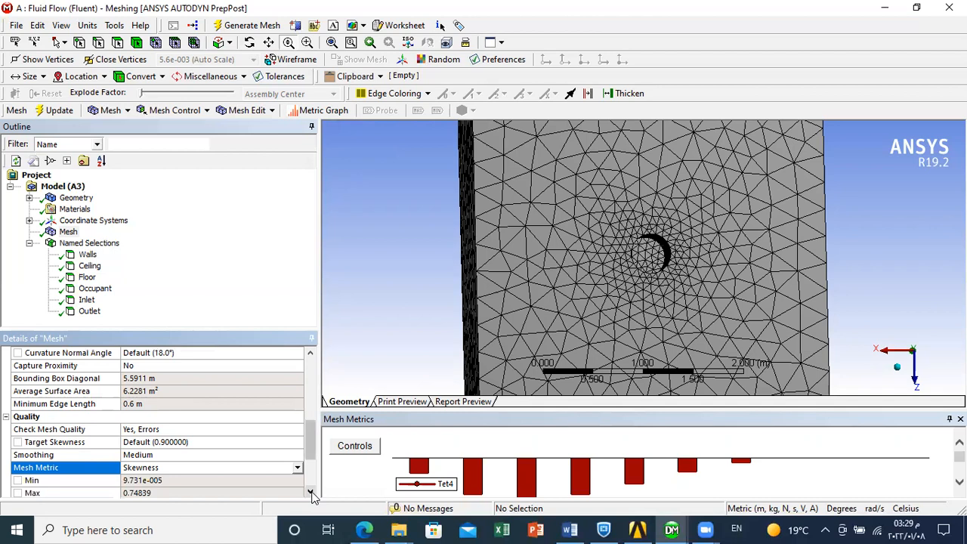
{"action": "left_click", "coordinate": [311, 492]}
{"action": "left_click", "coordinate": [311, 493]}
{"action": "left_click", "coordinate": [310, 493]}
{"action": "left_click", "coordinate": [310, 493]}
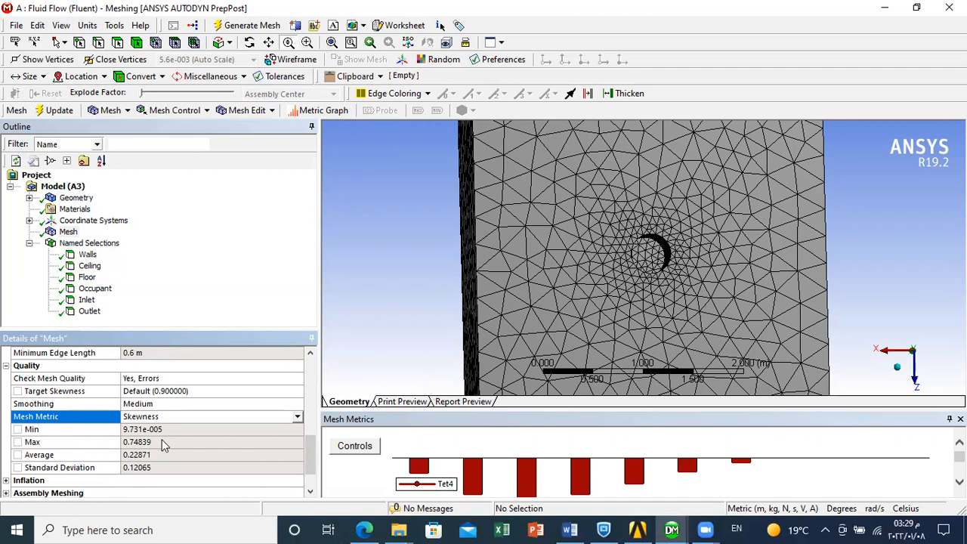
{"action": "left_click", "coordinate": [162, 443]}
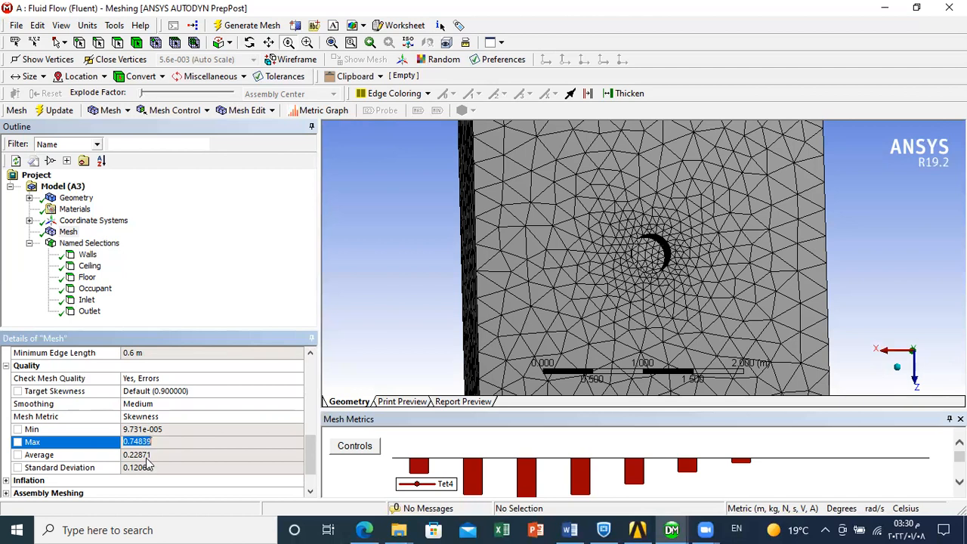
- Change the mesh metric to Orthogonal Quality and review its statistics
{"action": "left_click", "coordinate": [212, 417]}
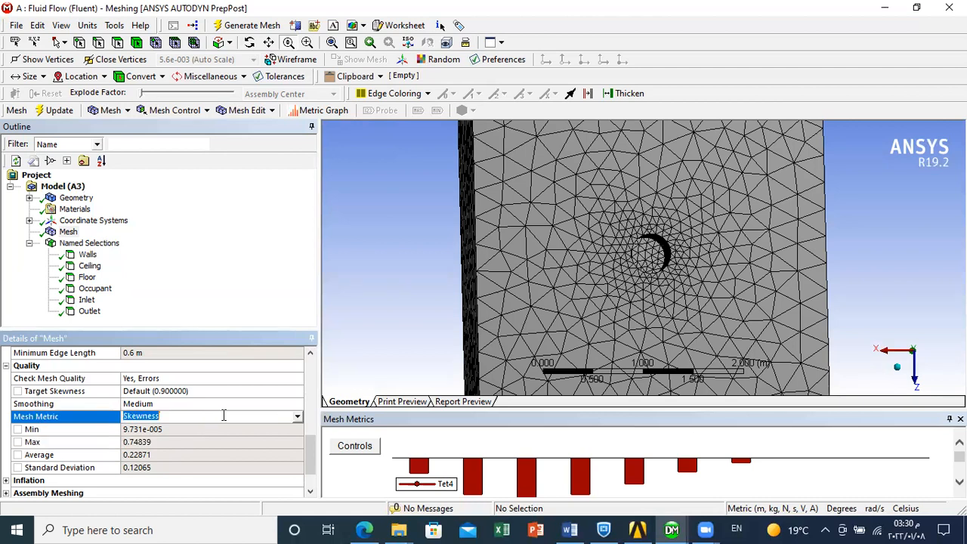
{"action": "left_click", "coordinate": [297, 419]}
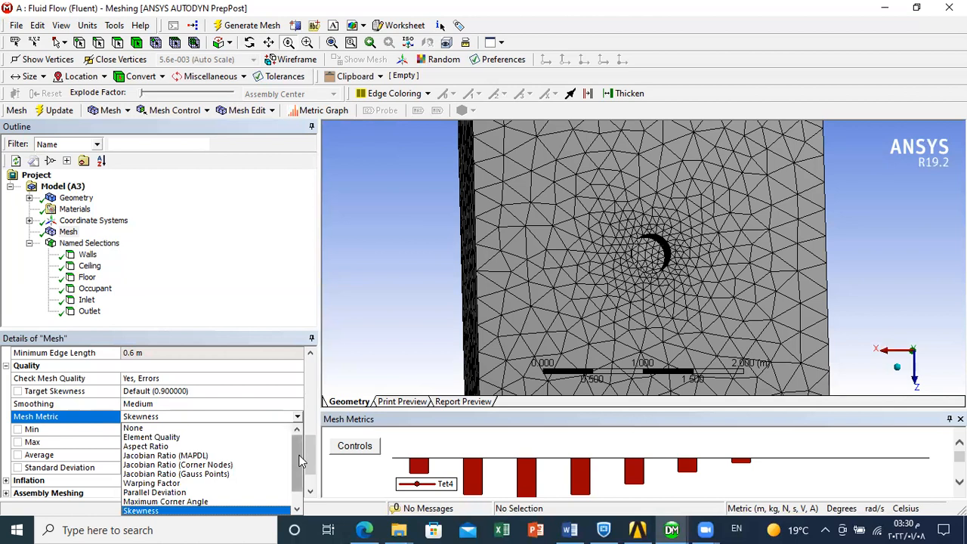
{"action": "left_click_drag", "start_coordinate": [299, 458], "coordinate": [299, 470]}
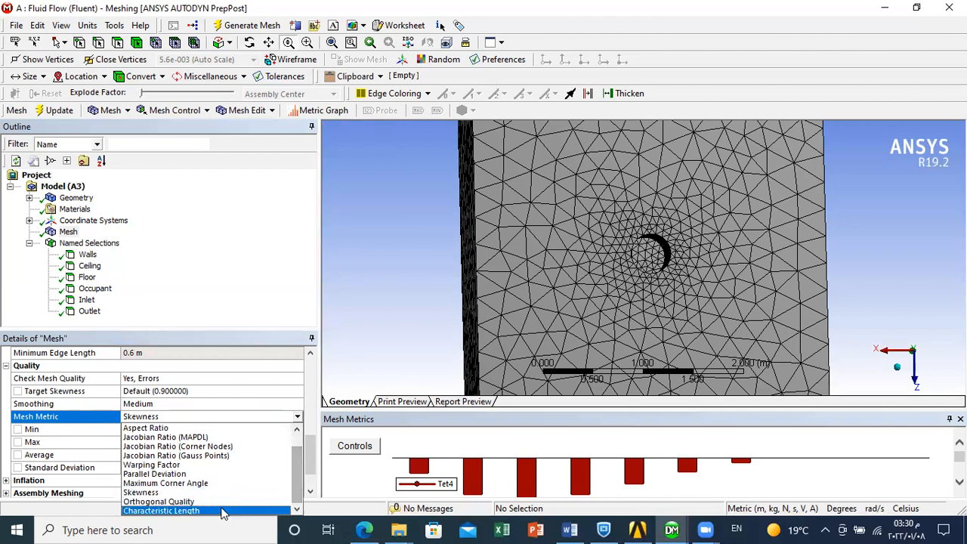
{"action": "left_click", "coordinate": [221, 503]}
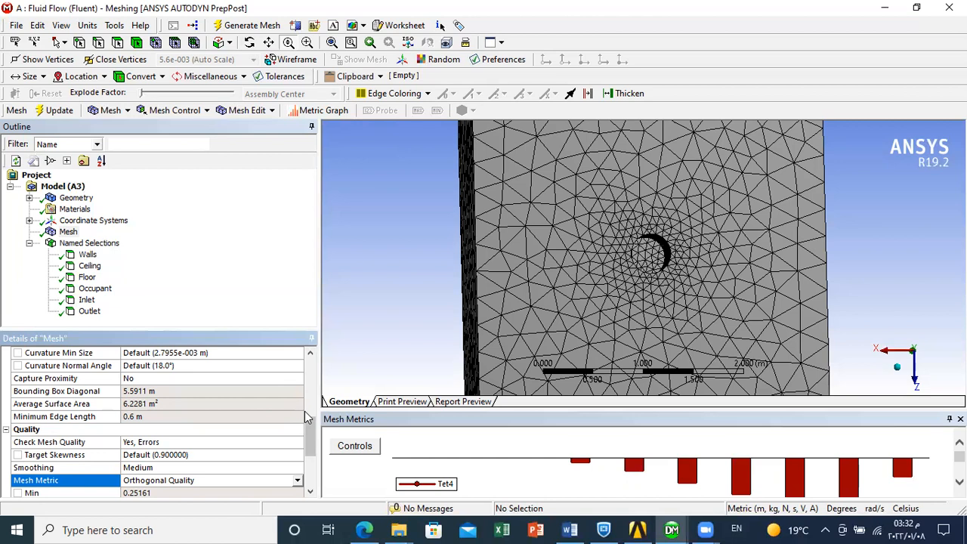
{"action": "scroll", "coordinate": [310, 431], "scroll_direction": "down", "scroll_amount": 2}
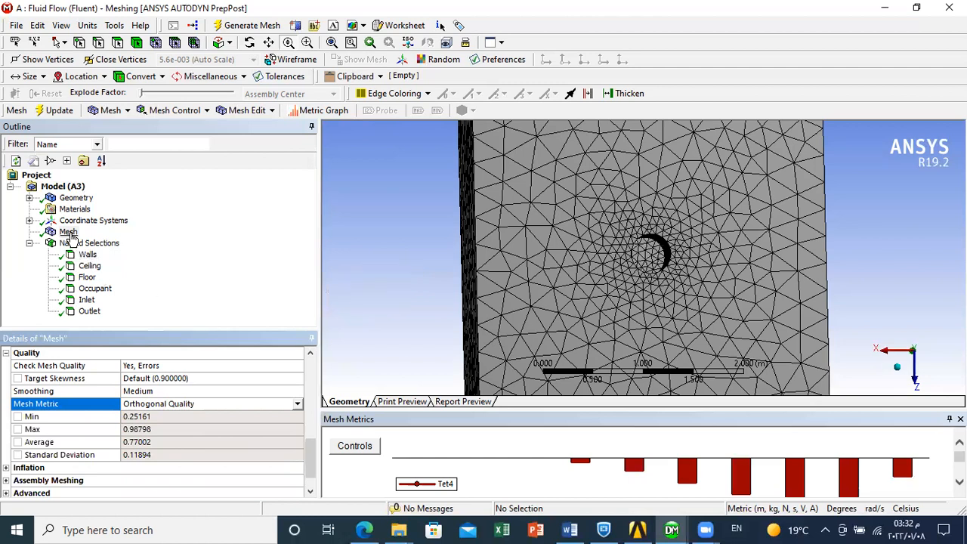
- Insert a Sizing control under the mesh
{"action": "left_click", "coordinate": [69, 234]}
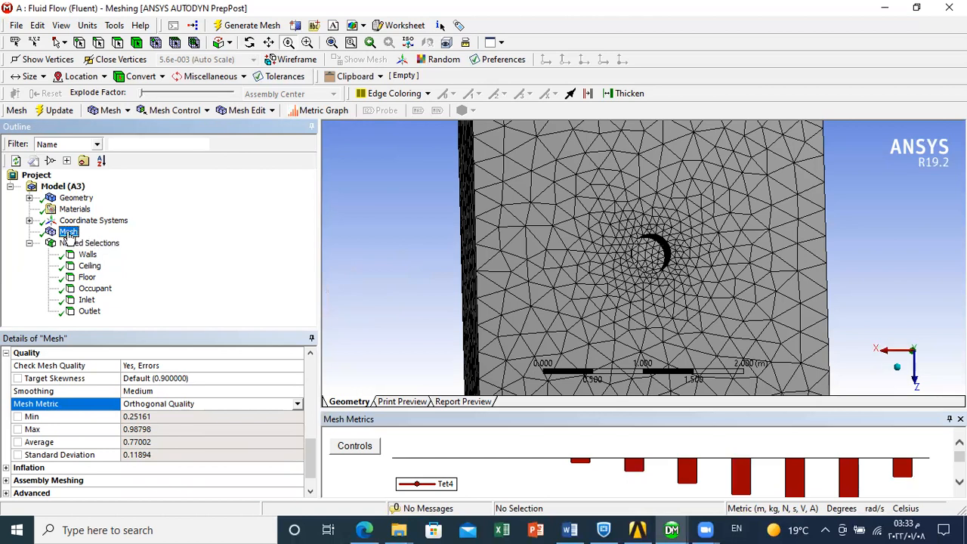
{"action": "right_click", "coordinate": [69, 236]}
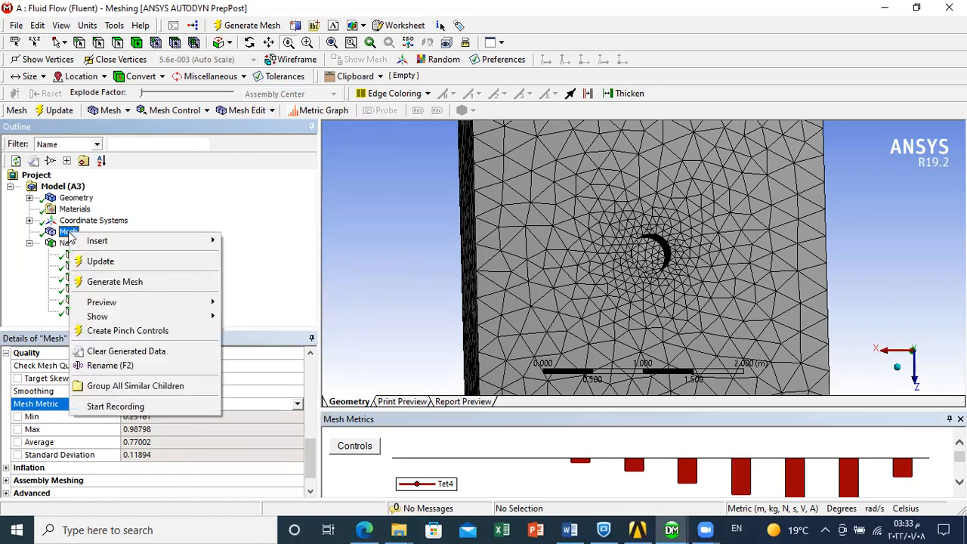
{"action": "mouse_move", "coordinate": [103, 245]}
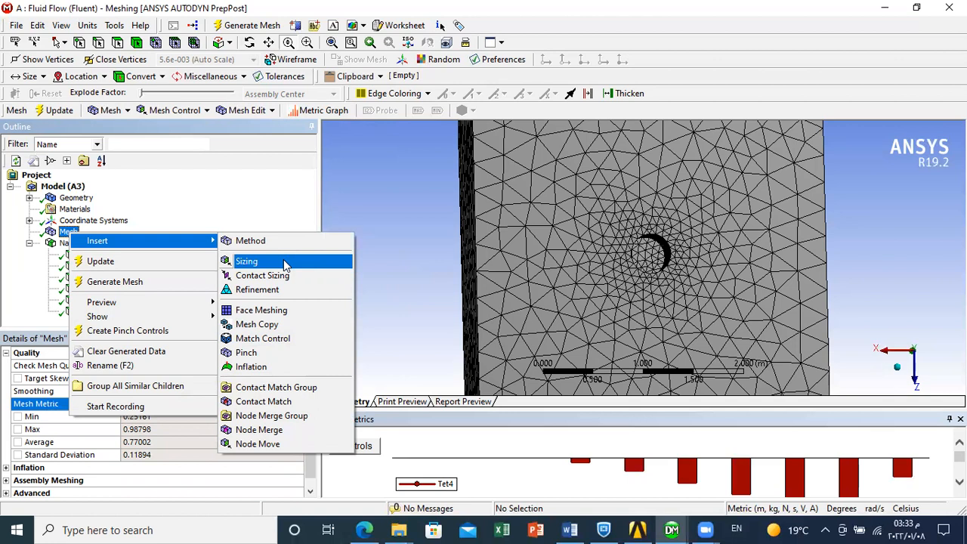
{"action": "left_click", "coordinate": [286, 262]}
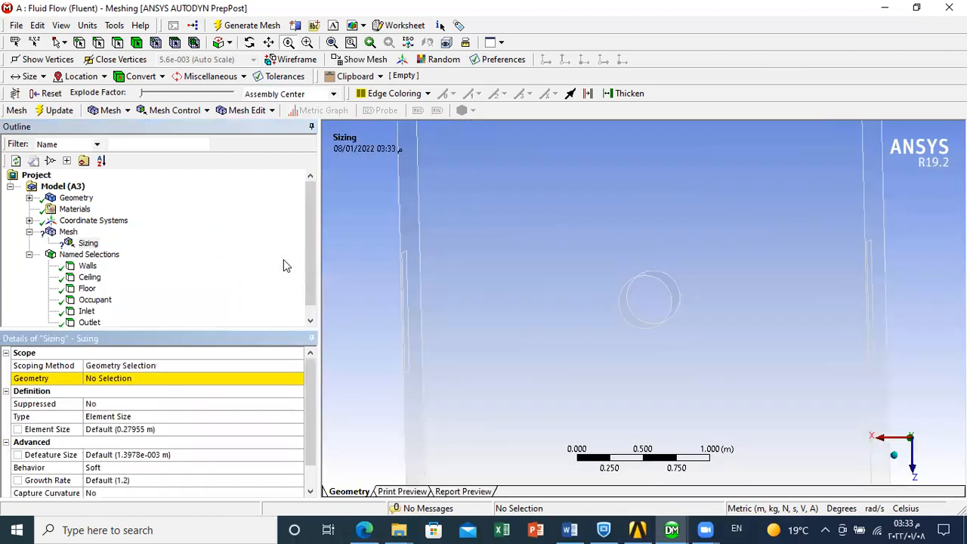
{"action": "left_click", "coordinate": [182, 379]}
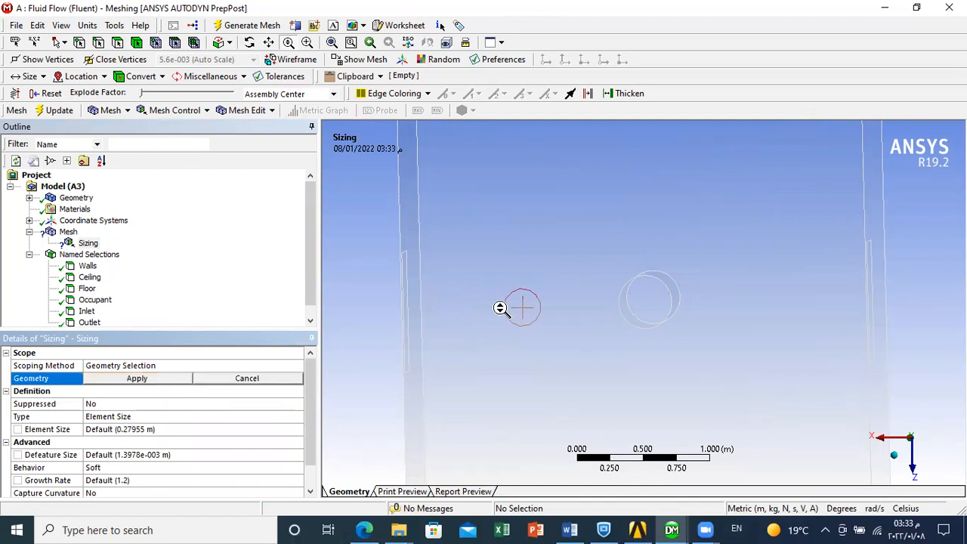
{"action": "left_click", "coordinate": [249, 42]}
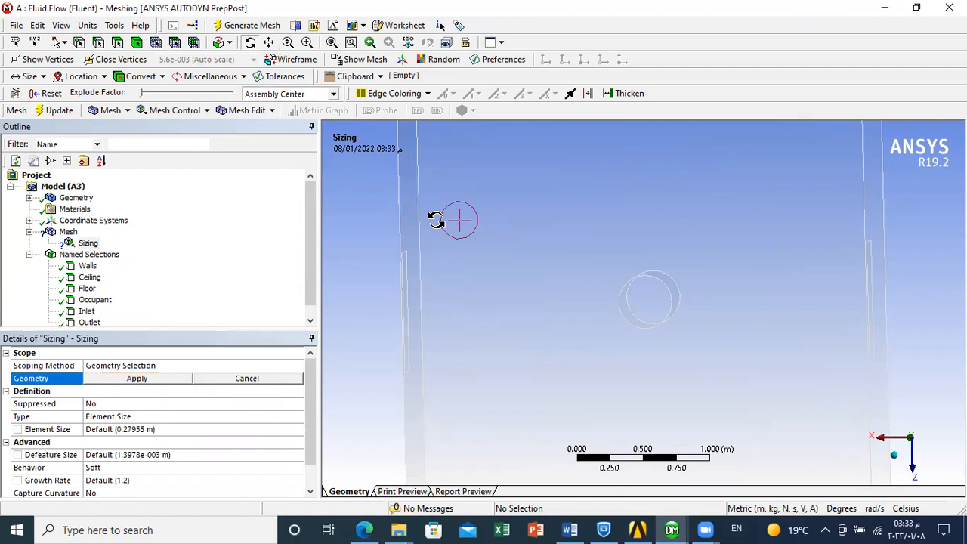
{"action": "mouse_move", "coordinate": [552, 263]}
{"action": "left_mouse_down"}
{"action": "mouse_move", "coordinate": [517, 167]}
{"action": "mouse_move", "coordinate": [507, 189]}
{"action": "mouse_move", "coordinate": [518, 231]}
{"action": "mouse_move", "coordinate": [481, 204]}
{"action": "mouse_move", "coordinate": [476, 264]}
{"action": "mouse_move", "coordinate": [529, 192]}
{"action": "mouse_move", "coordinate": [579, 189]}
{"action": "mouse_move", "coordinate": [604, 212]}
{"action": "left_mouse_up"}
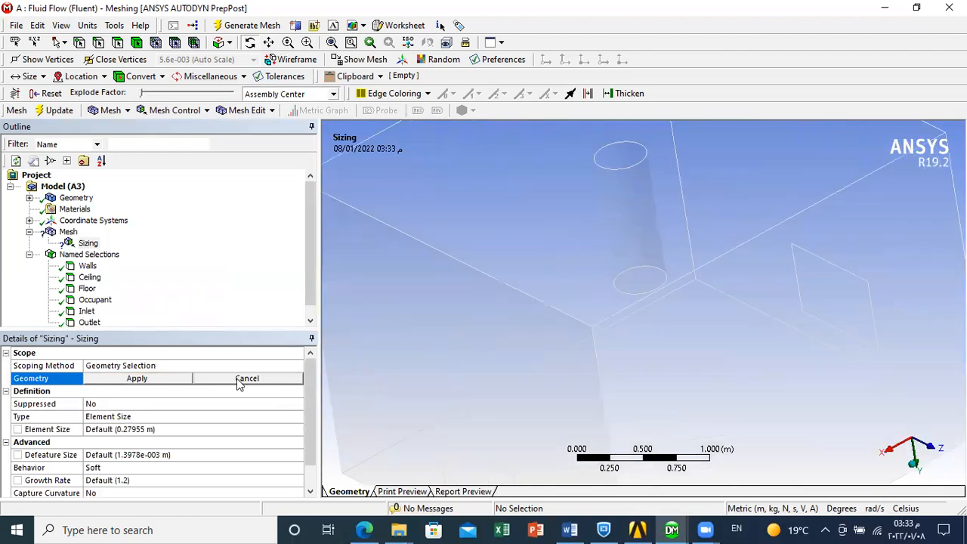
{"action": "left_click_drag", "start_coordinate": [412, 369], "coordinate": [390, 368]}
- Set the sizing control's scoping method to Named Selection and assign it to Walls
{"action": "left_click", "coordinate": [192, 365]}
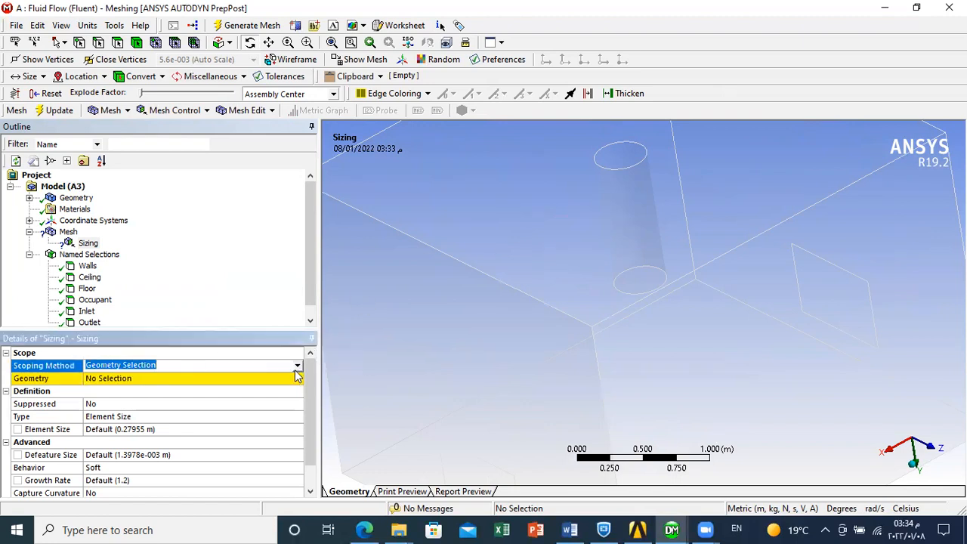
{"action": "left_click", "coordinate": [298, 367]}
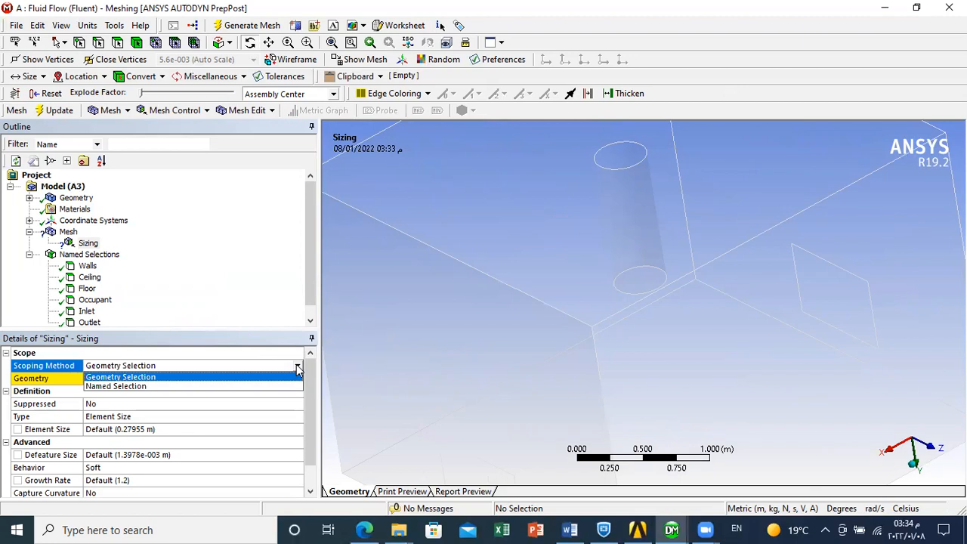
{"action": "left_click", "coordinate": [149, 386]}
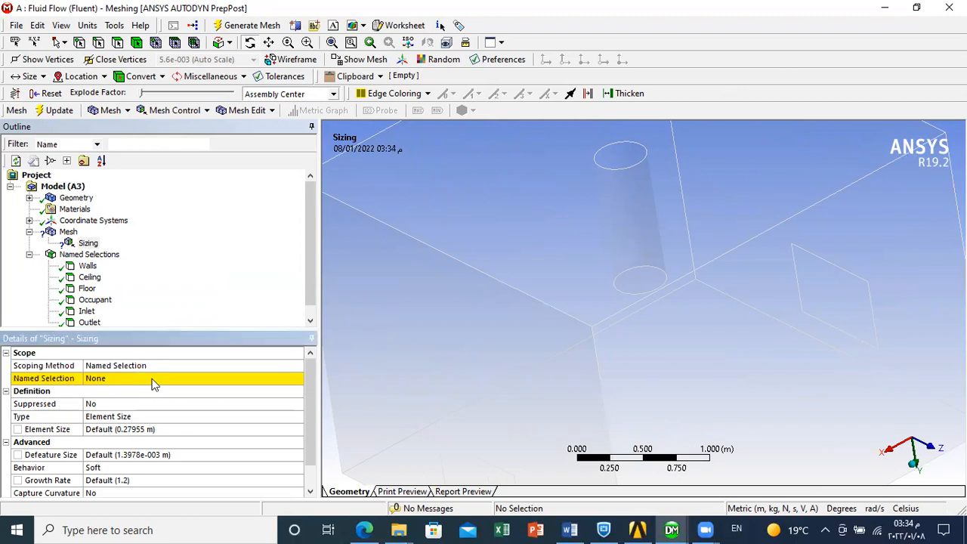
{"action": "left_click", "coordinate": [88, 267]}
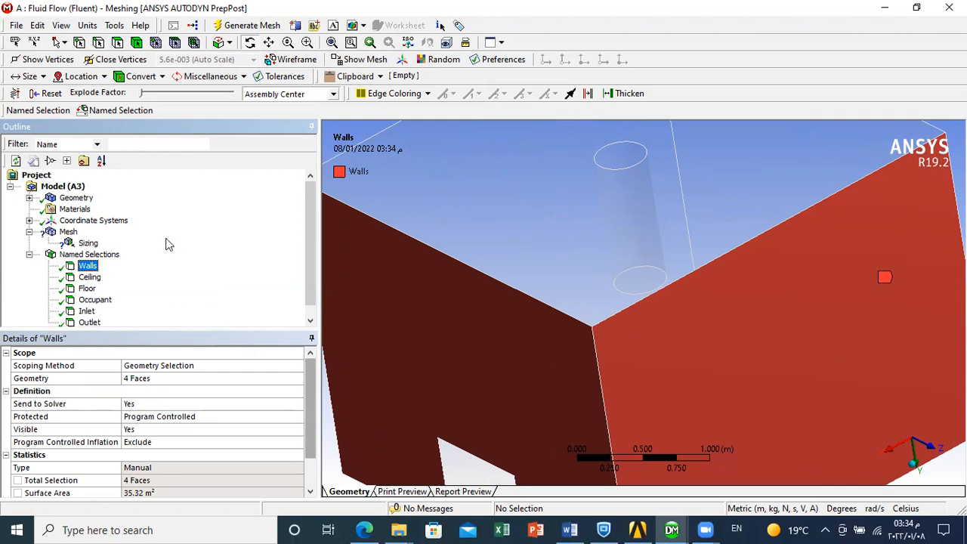
{"action": "left_click", "coordinate": [88, 244]}
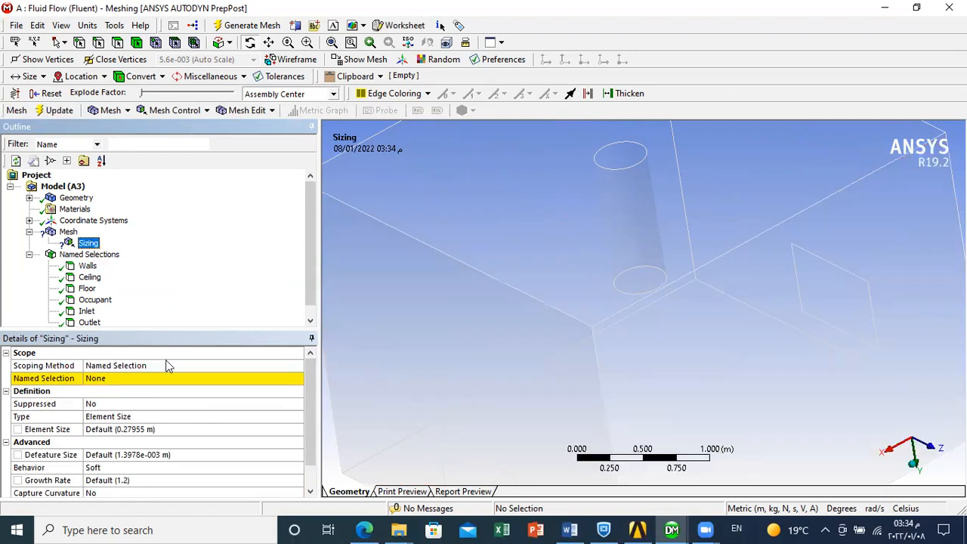
{"action": "left_click", "coordinate": [166, 384]}
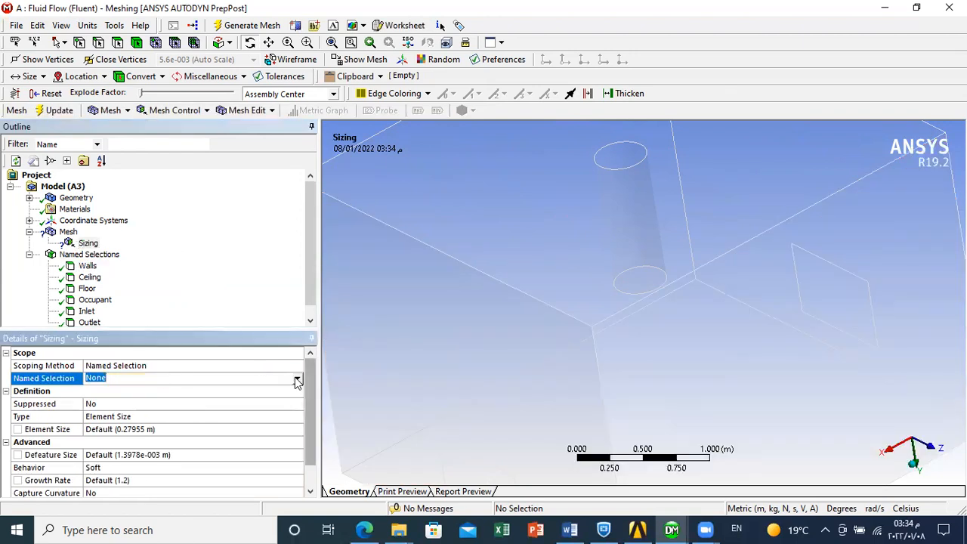
{"action": "left_click", "coordinate": [297, 382]}
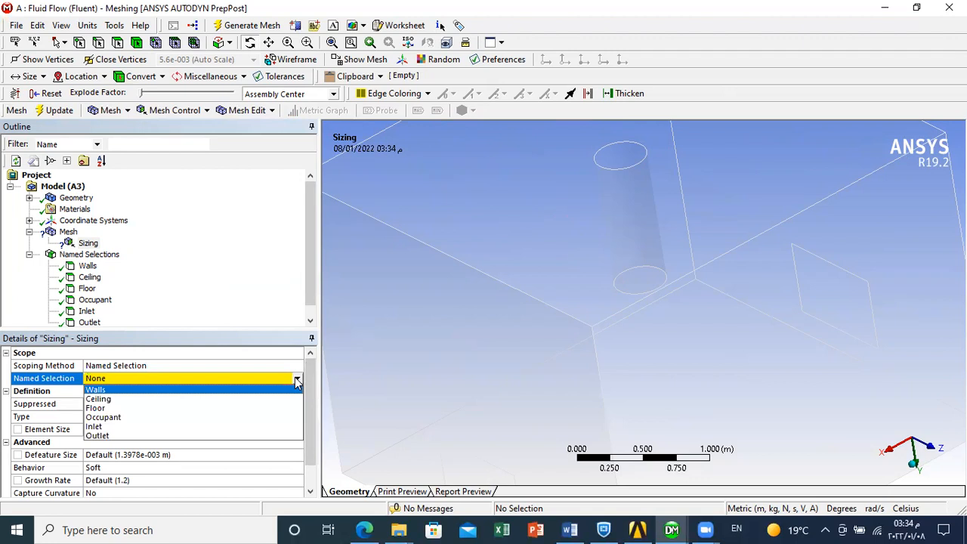
{"action": "left_click", "coordinate": [97, 391]}
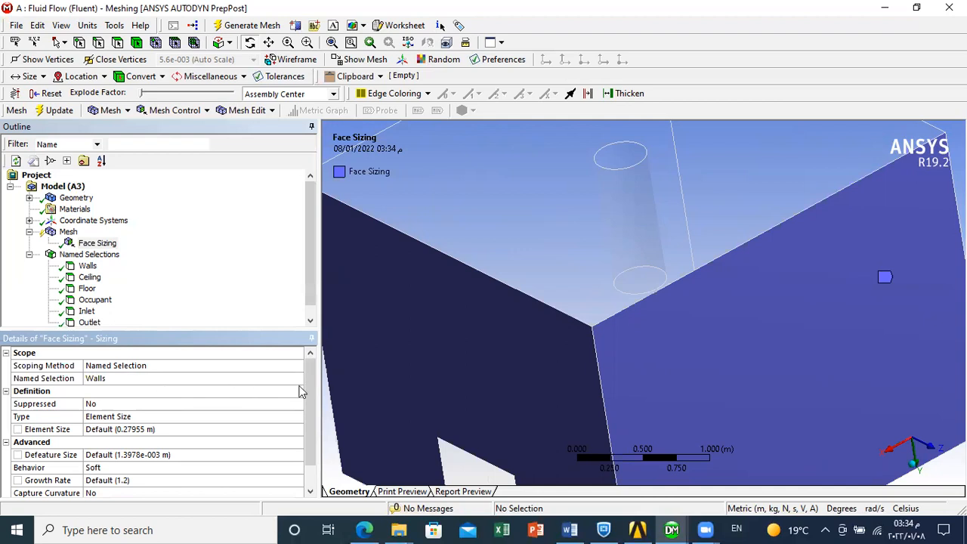
- Select the Element Size setting of the face sizing applied to the walls
{"action": "left_click_drag", "start_coordinate": [305, 396], "coordinate": [312, 415]}
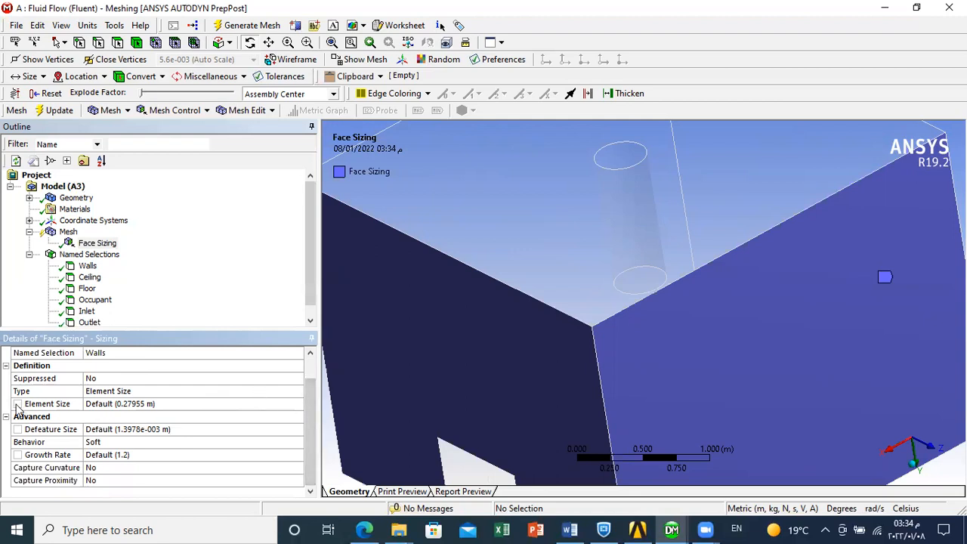
{"action": "left_click", "coordinate": [19, 405]}
{"action": "left_click", "coordinate": [19, 405]}
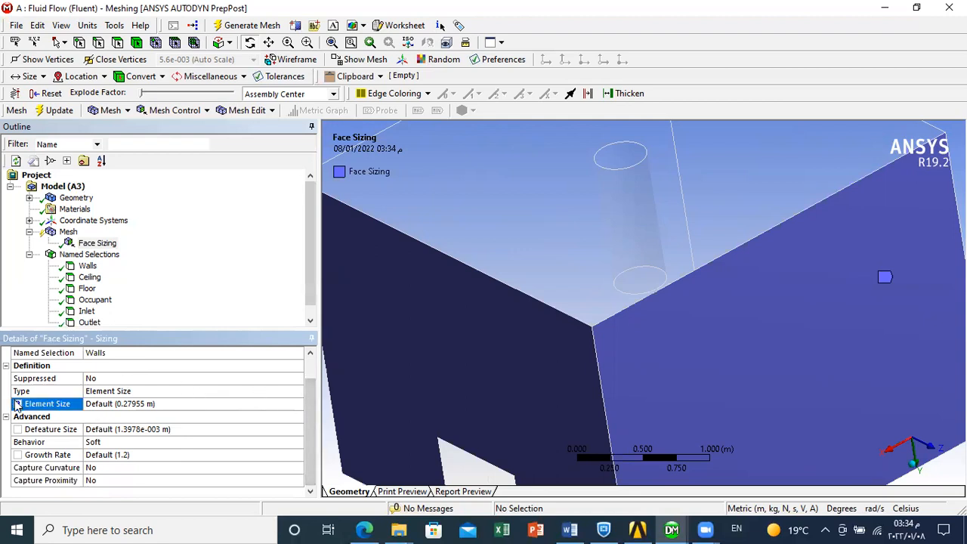